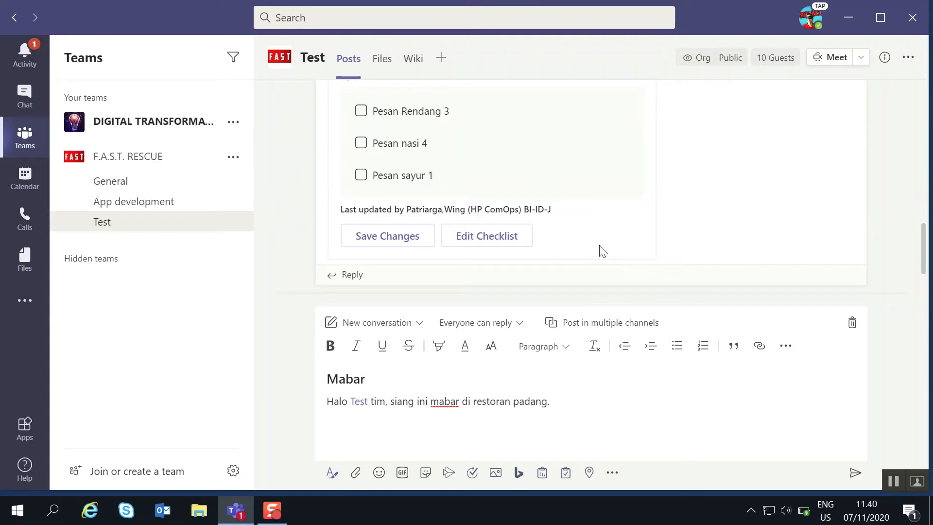
{"action": "scroll", "coordinate": [603, 251], "scroll_direction": "up", "scroll_amount": 2}
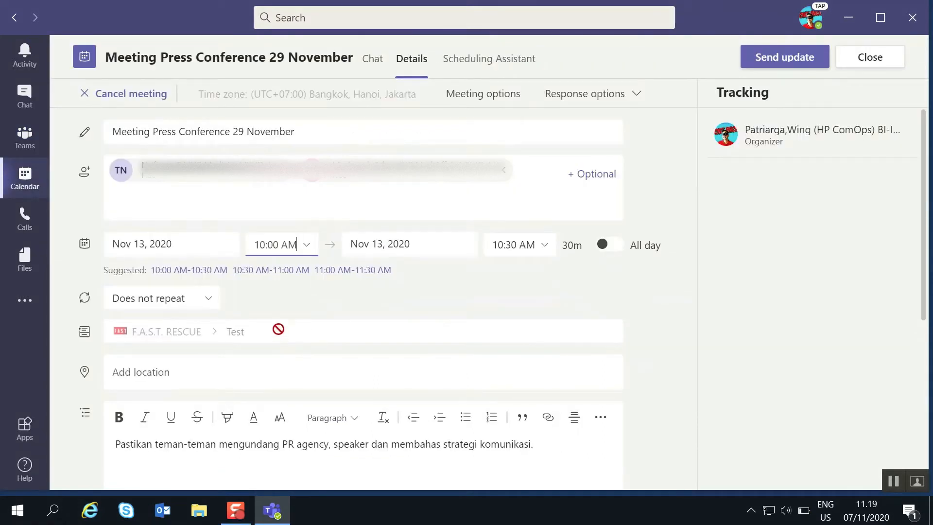
{"action": "left_click", "coordinate": [278, 329]}
{"action": "left_click", "coordinate": [863, 63]}
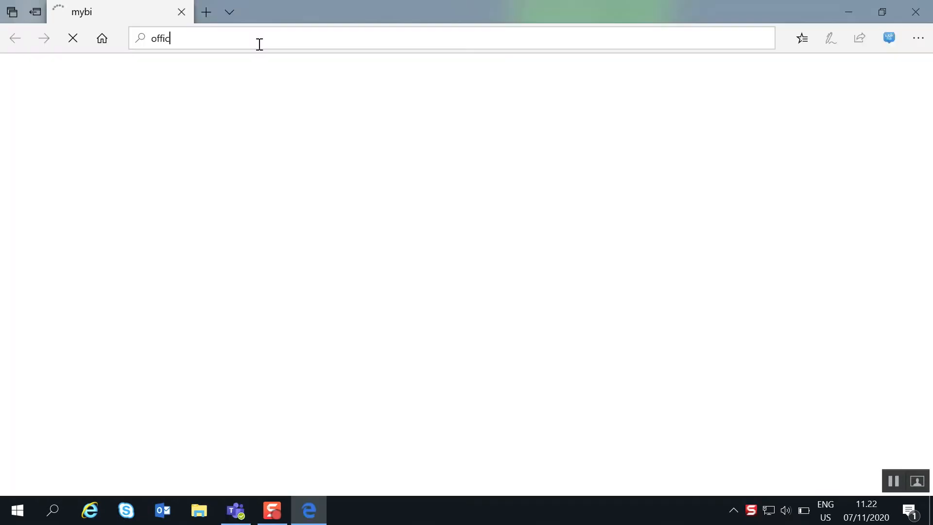
- Go to office.com in the web browser and open the Teams web app from the Office home page
{"action": "type", "text": "ce.com/"}
{"action": "key", "text": "Return"}
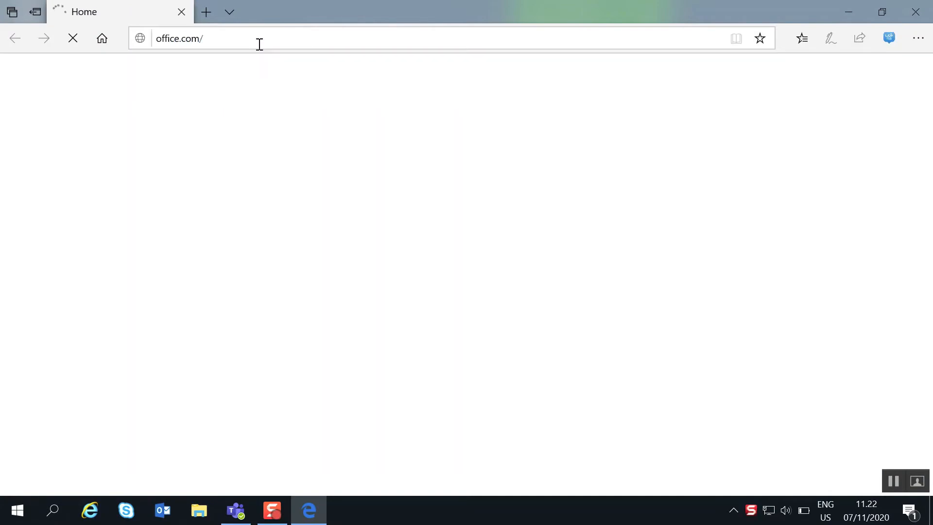
{"action": "scroll", "coordinate": [23, 297], "scroll_direction": "down", "scroll_amount": 3}
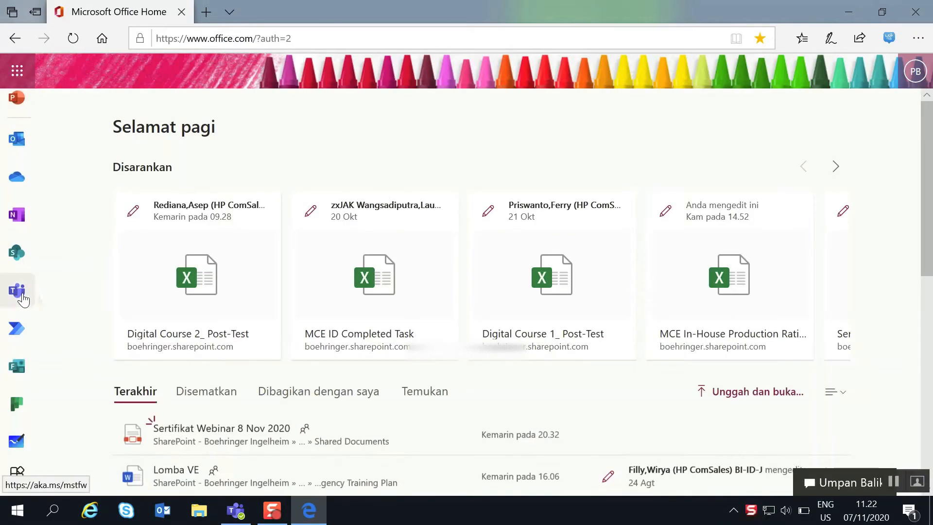
{"action": "left_click", "coordinate": [23, 296]}
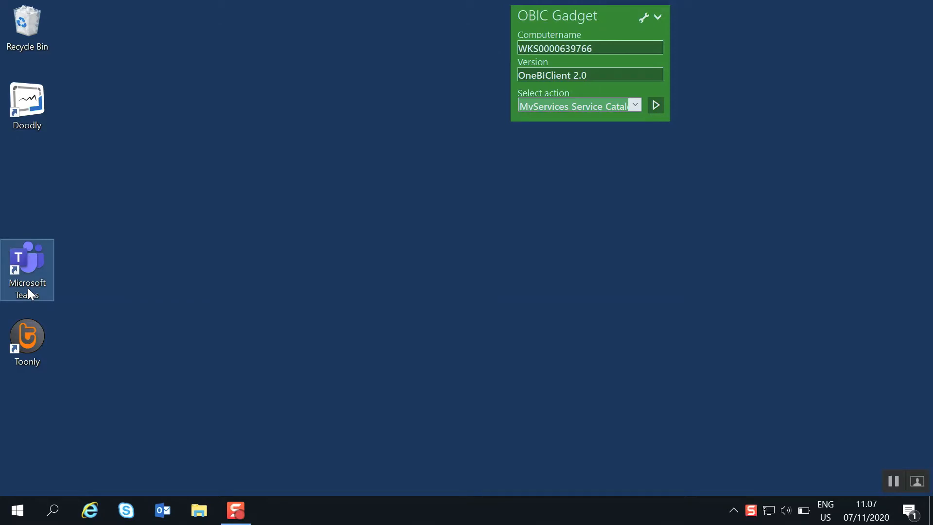
- Launch the Microsoft Teams desktop app and collapse the channel list of the F.A.S.T. RESCUE team
{"action": "double_click", "coordinate": [28, 288]}
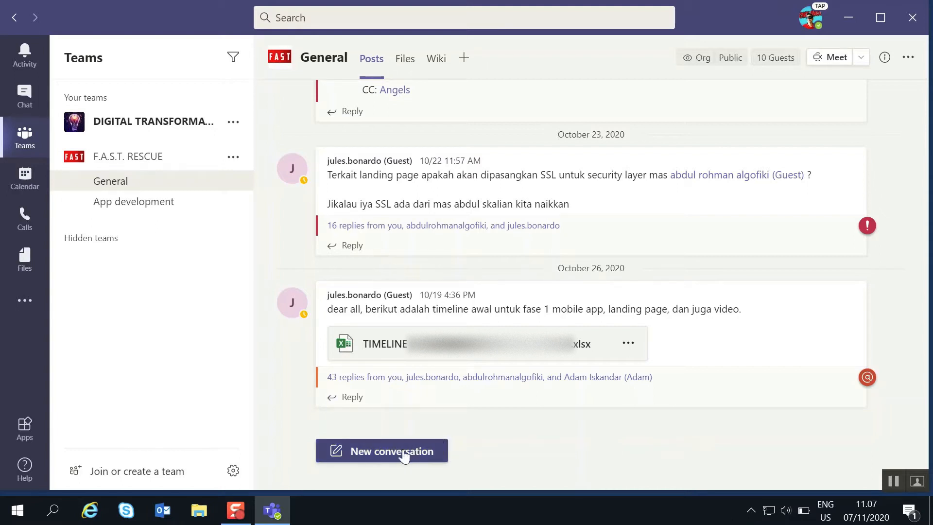
{"action": "left_click", "coordinate": [139, 164]}
{"action": "left_click", "coordinate": [140, 167]}
{"action": "left_click", "coordinate": [253, 151]}
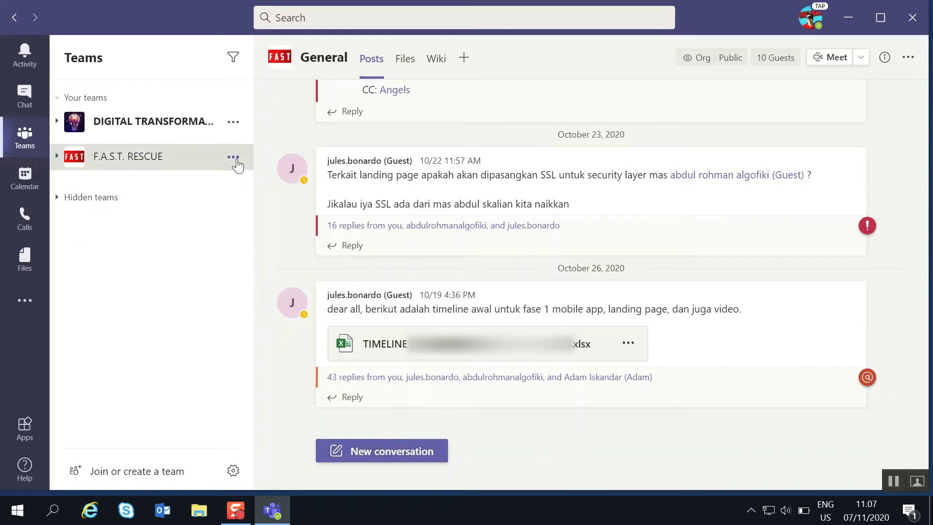
- Add a channel named Test with the description "For testing" to the F.A.S.T. RESCUE team and expand the team's channel list
{"action": "left_click", "coordinate": [237, 163]}
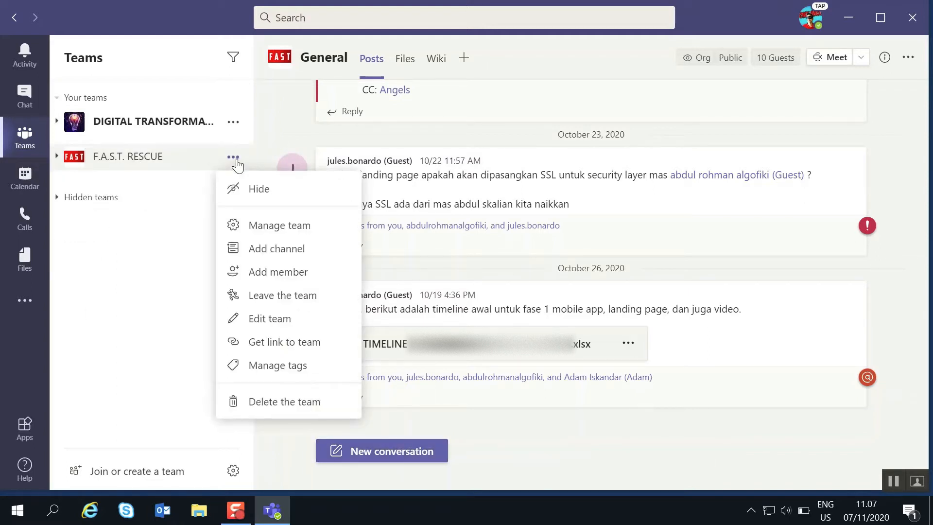
{"action": "left_click", "coordinate": [272, 256]}
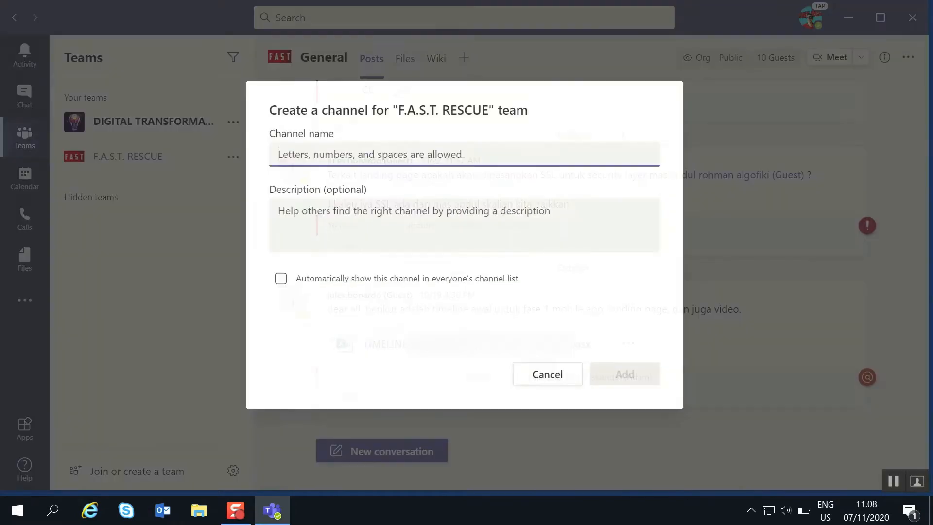
{"action": "type", "text": "Test"}
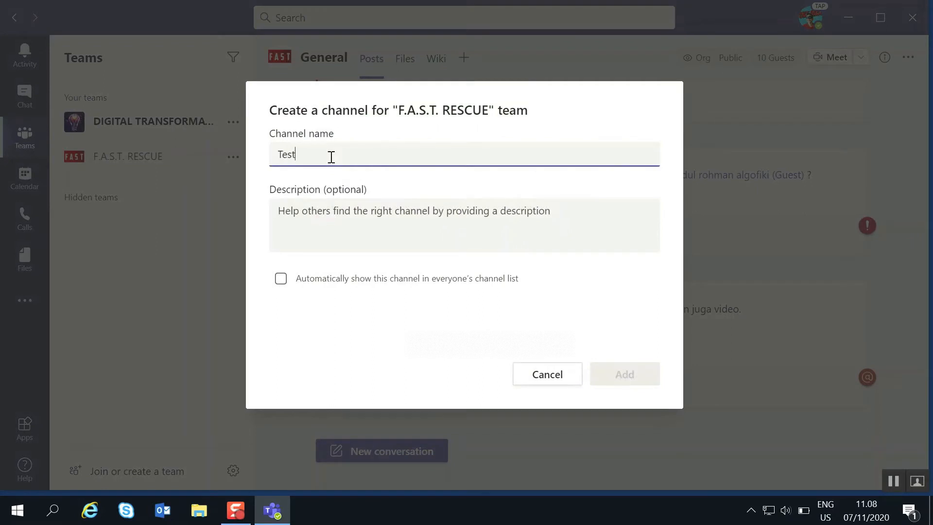
{"action": "left_click", "coordinate": [342, 204]}
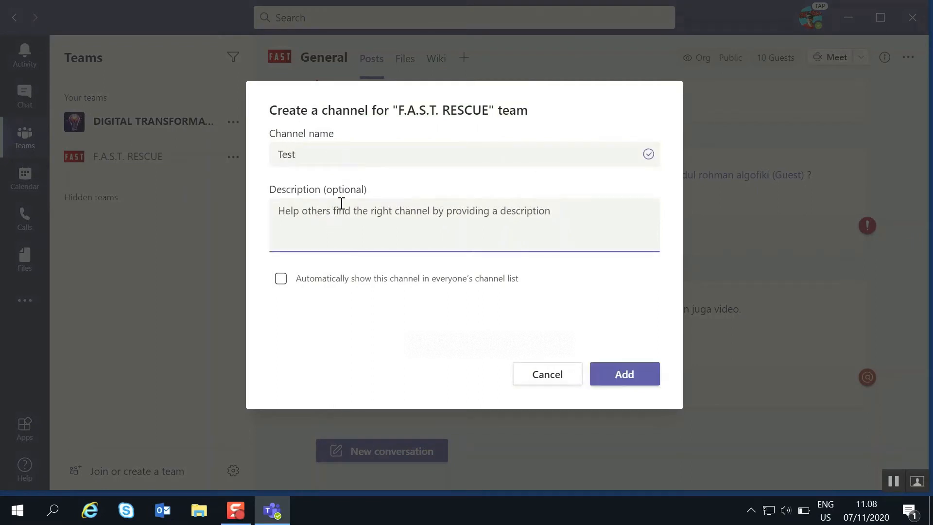
{"action": "type", "text": "For testing"}
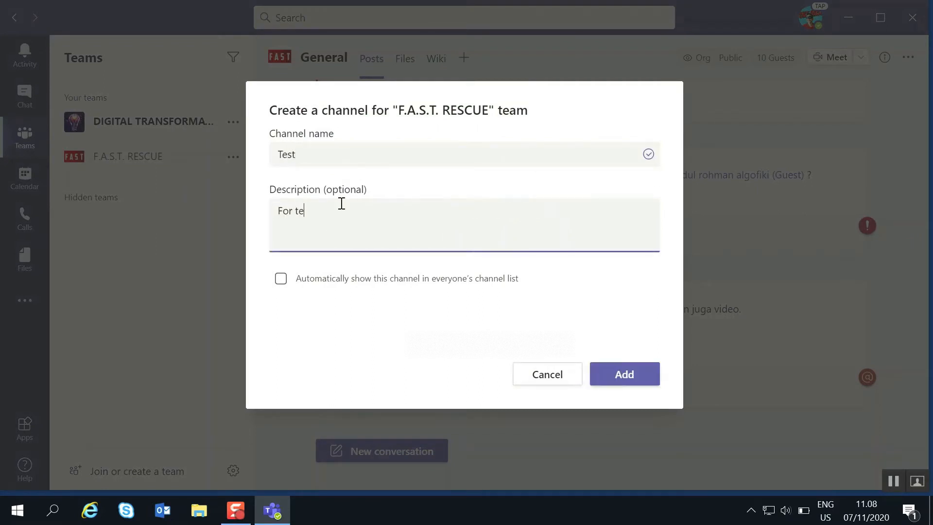
{"action": "left_click", "coordinate": [618, 378]}
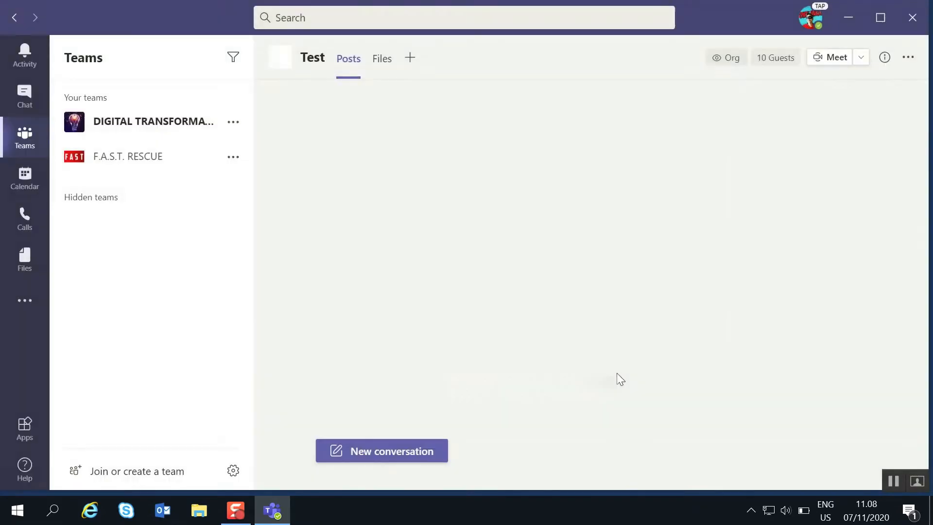
{"action": "left_click", "coordinate": [164, 162]}
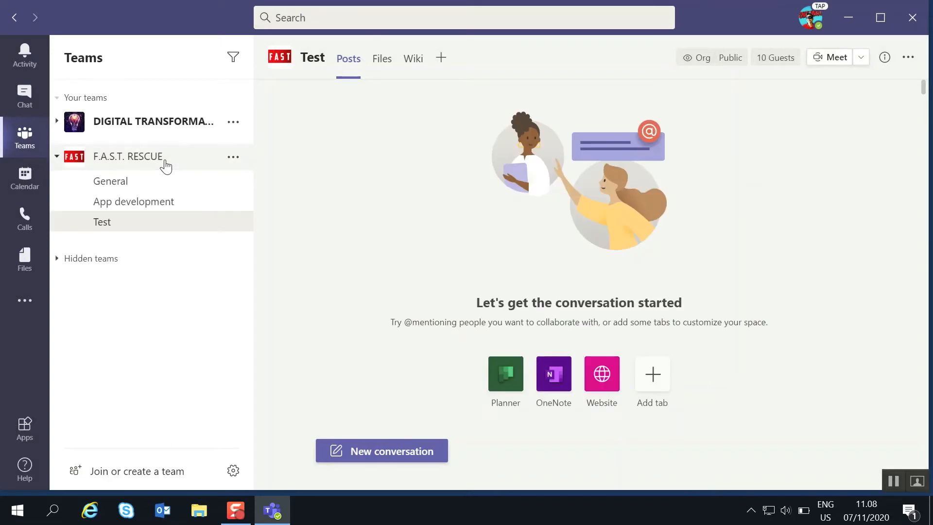
{"action": "left_click", "coordinate": [381, 453]}
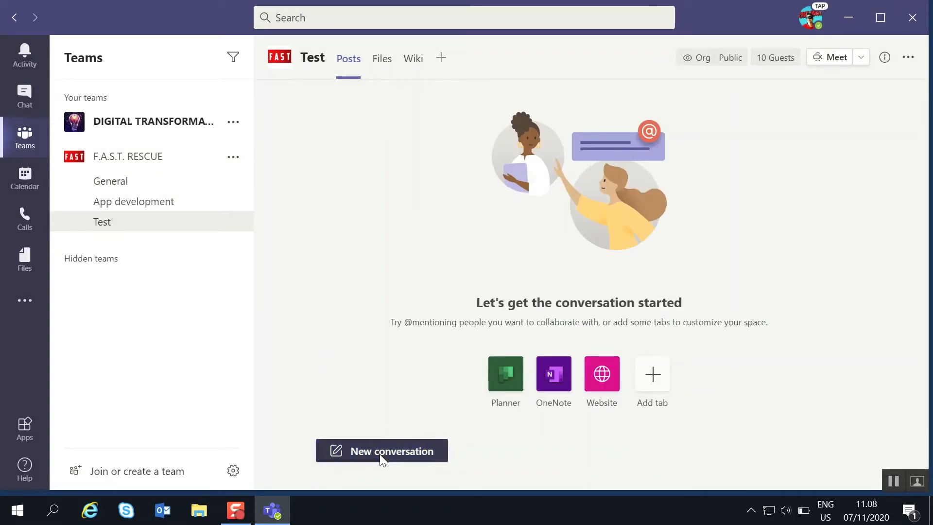
{"action": "left_click", "coordinate": [331, 477]}
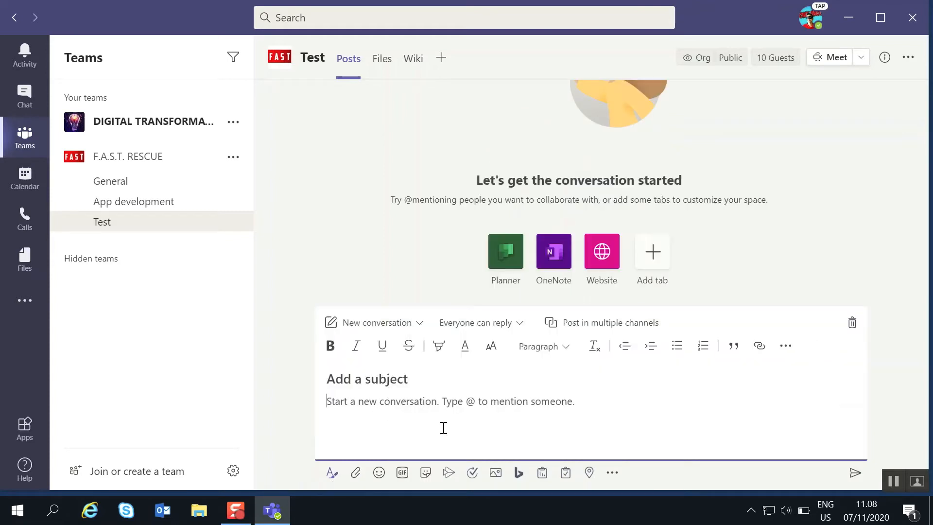
{"action": "left_click", "coordinate": [853, 323]}
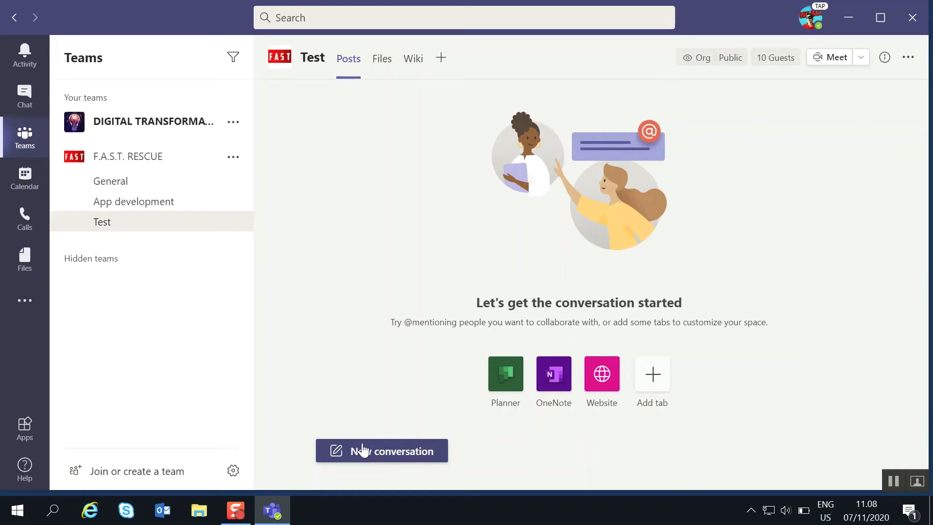
- Start a new formatted conversation in the Test channel with the subject "Press Conference Aplikasi Terbaru"
{"action": "left_click", "coordinate": [377, 451]}
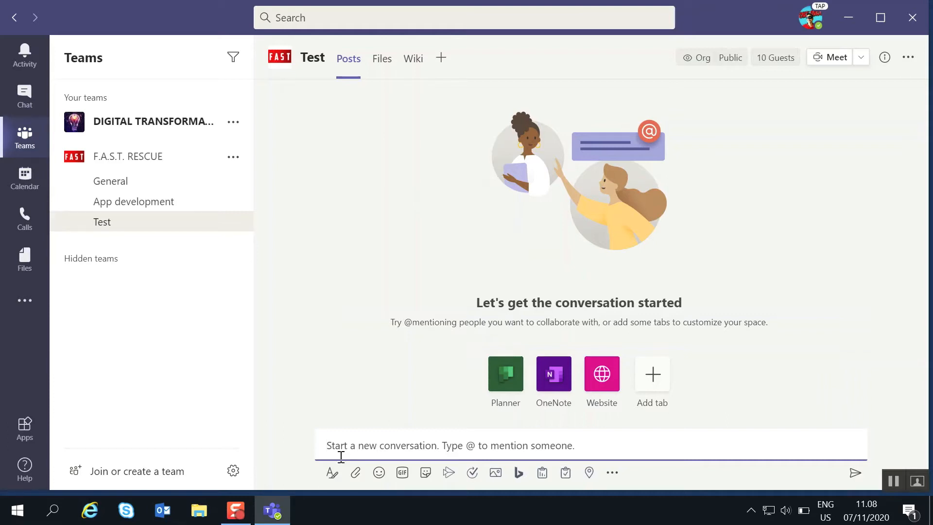
{"action": "left_click", "coordinate": [336, 481]}
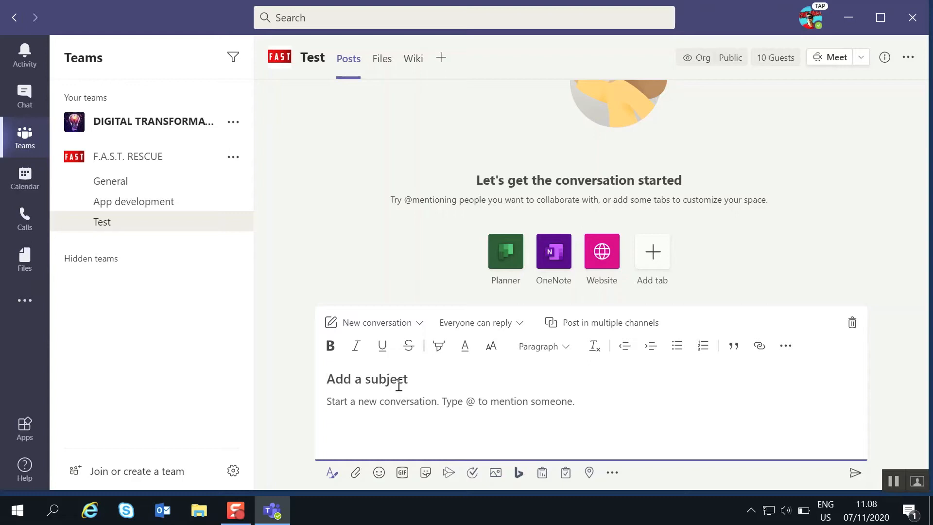
{"action": "type", "text": "Press Cr"}
{"action": "key", "text": "BackSpace"}
{"action": "type", "text": "onference Aplikasi"}
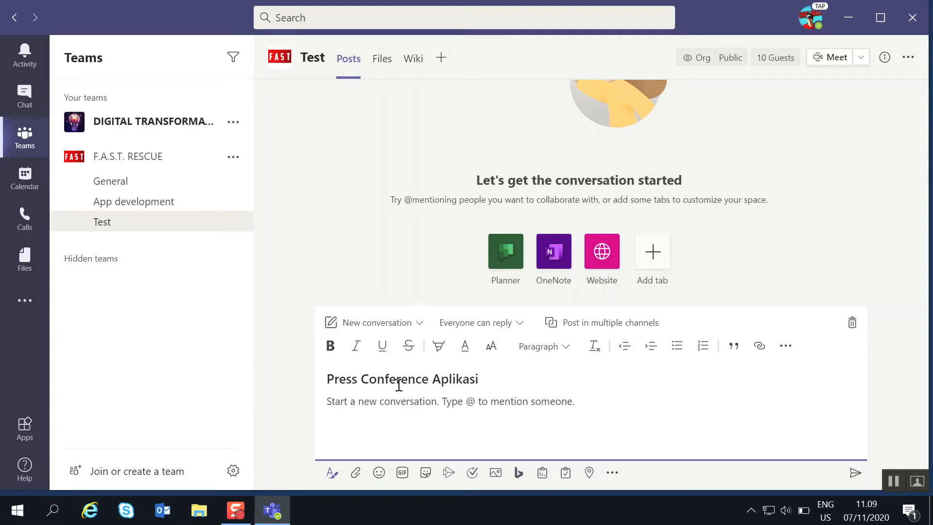
{"action": "type", "text": " Terbaru"}
- Begin the message body with "Pastikan" followed by mentions of the two invited colleagues
{"action": "left_click", "coordinate": [409, 406]}
{"action": "type", "text": "Pa"}
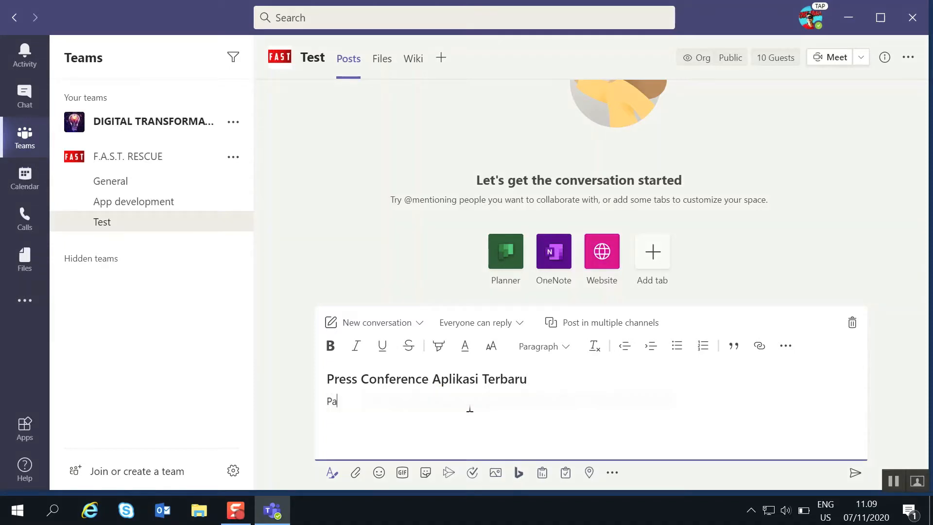
{"action": "type", "text": "stikan"}
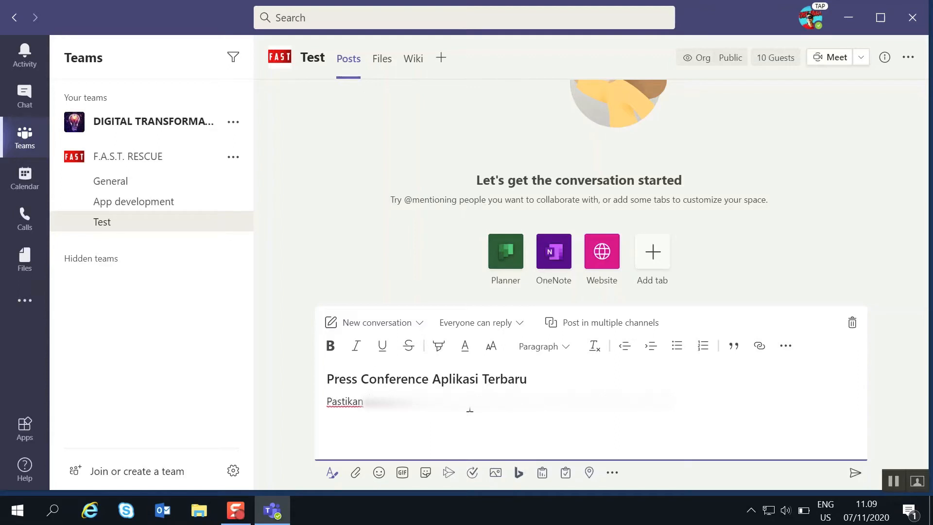
{"action": "type", "text": " @tri"}
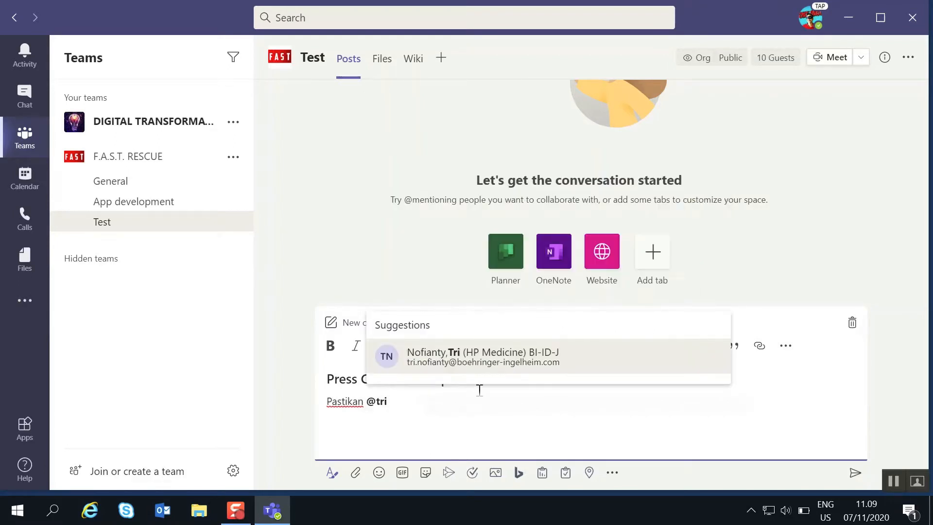
{"action": "left_click", "coordinate": [502, 353]}
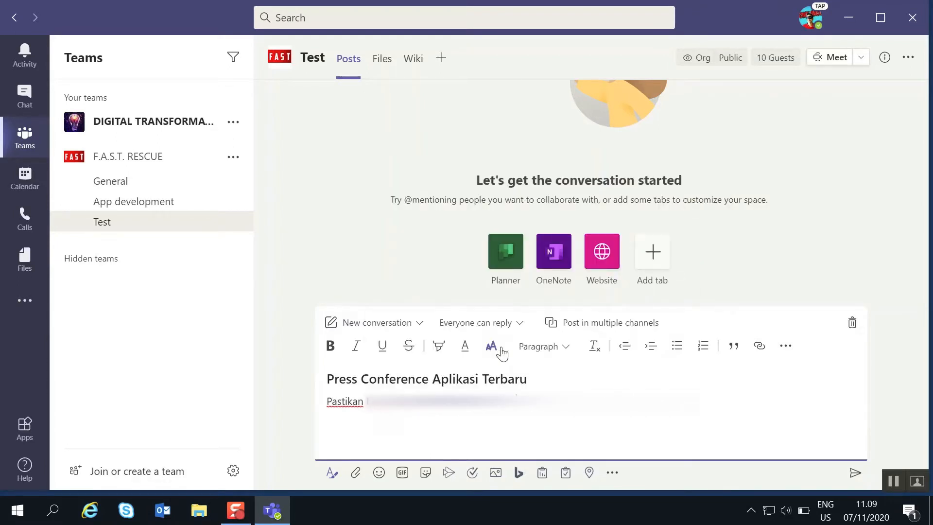
{"action": "type", "text": "@adam"}
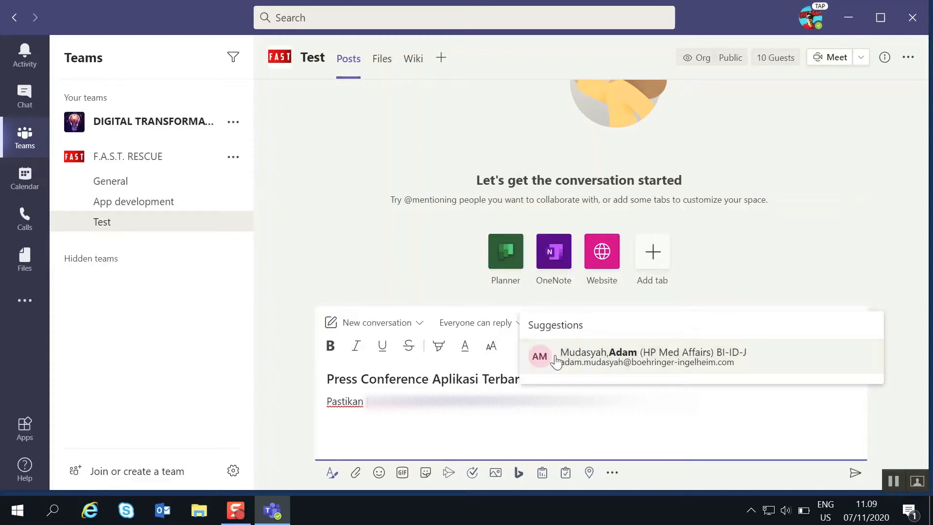
{"action": "left_click", "coordinate": [572, 359]}
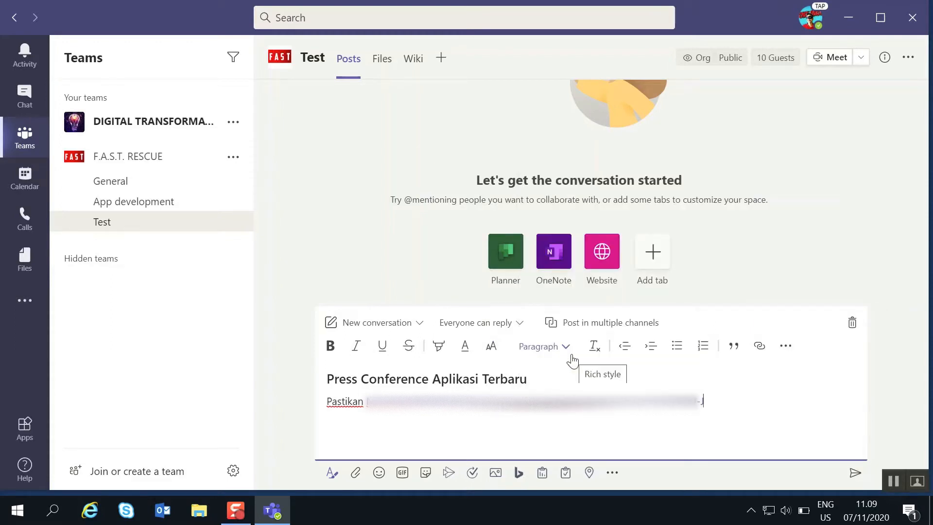
- Complete the message after the mentions with "hadir di press conference tgl 28 November 2020 secara virtual."
{"action": "type", "text": "hadir"}
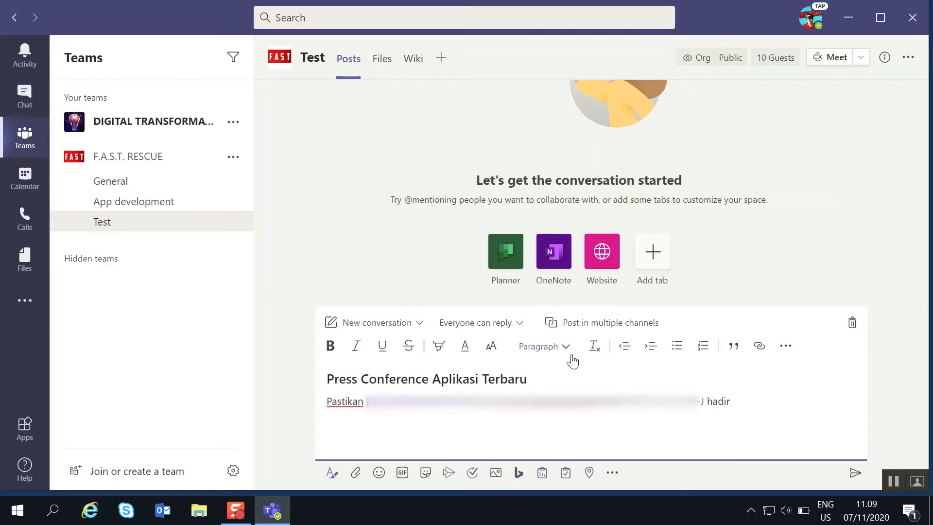
{"action": "type", "text": " di press"}
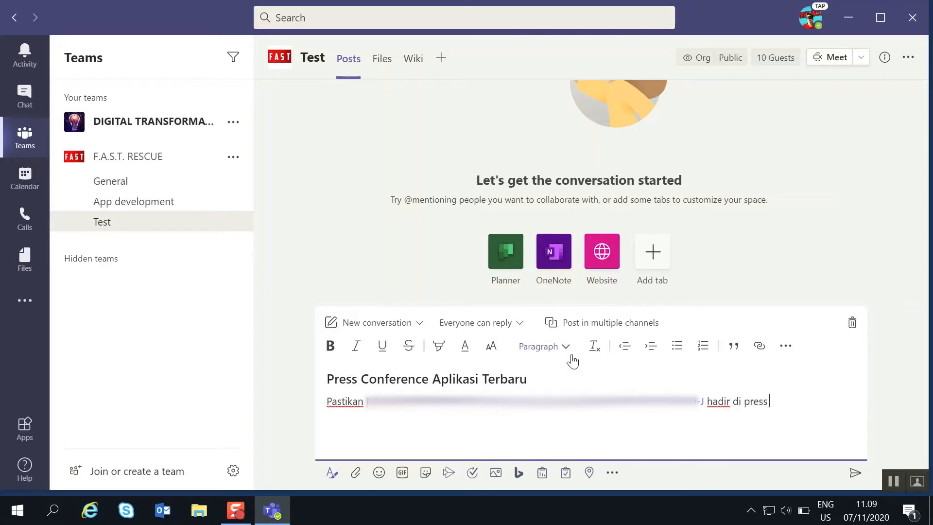
{"action": "type", "text": " conference tg"}
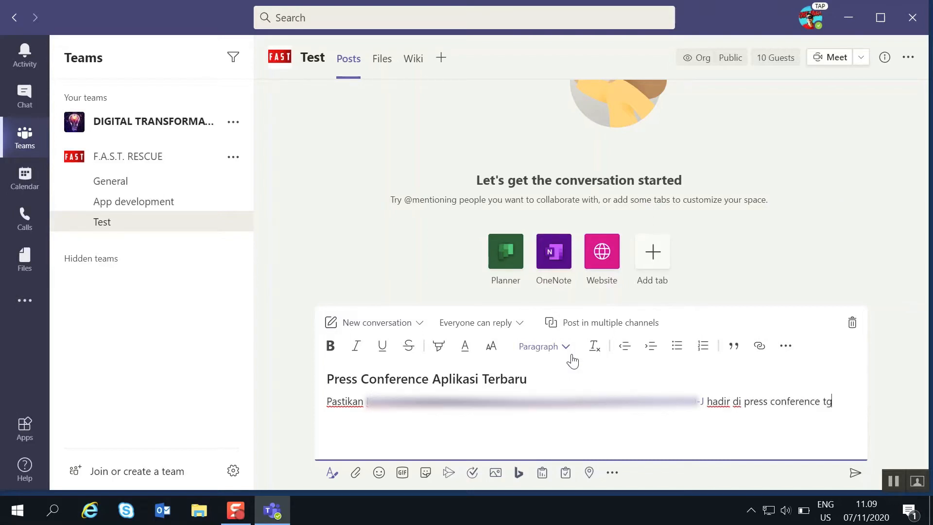
{"action": "type", "text": "l 2"}
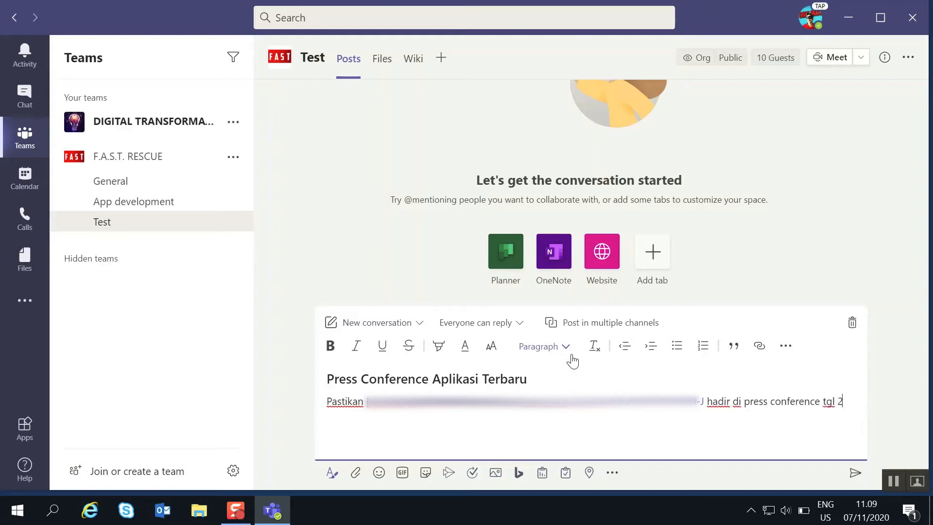
{"action": "type", "text": "8 Novem"}
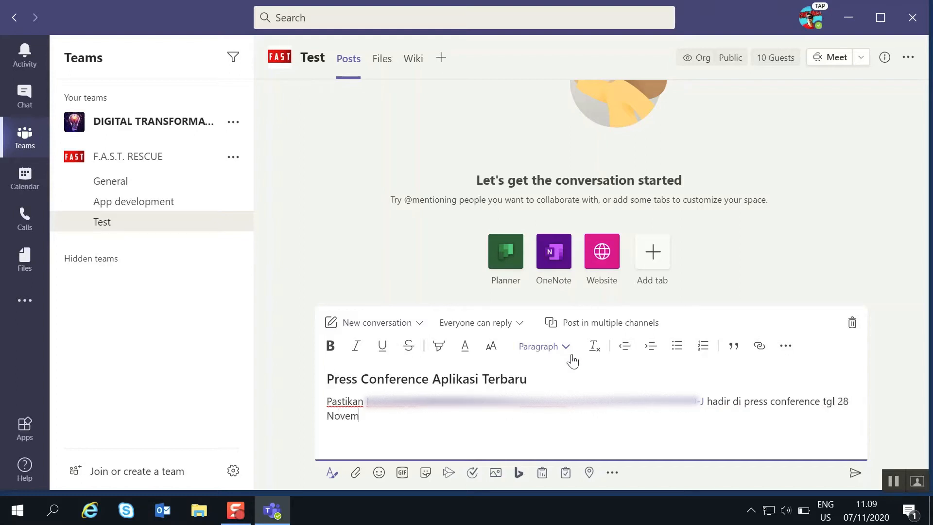
{"action": "type", "text": "ber 2020 secara virtualk"}
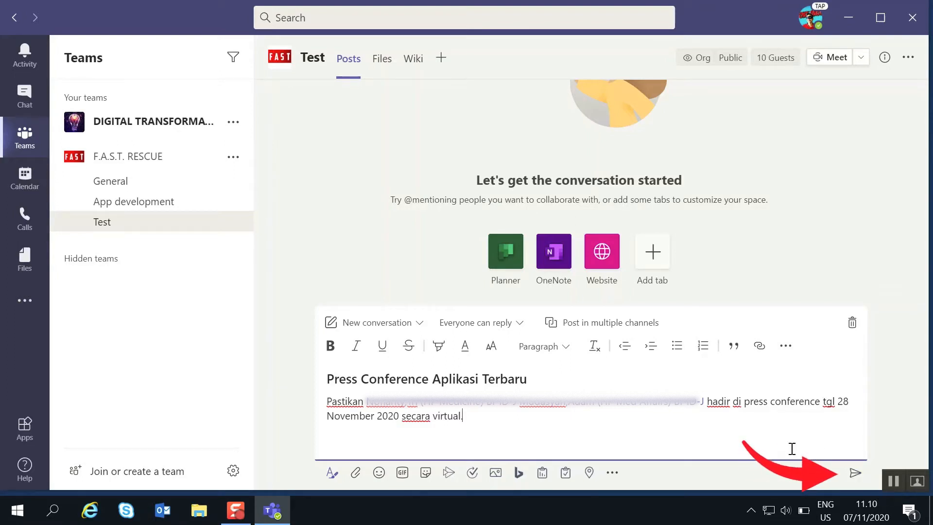
- Change the post type from New conversation to Announcement and enter the headline "Press Con Penting"
{"action": "left_click", "coordinate": [421, 325]}
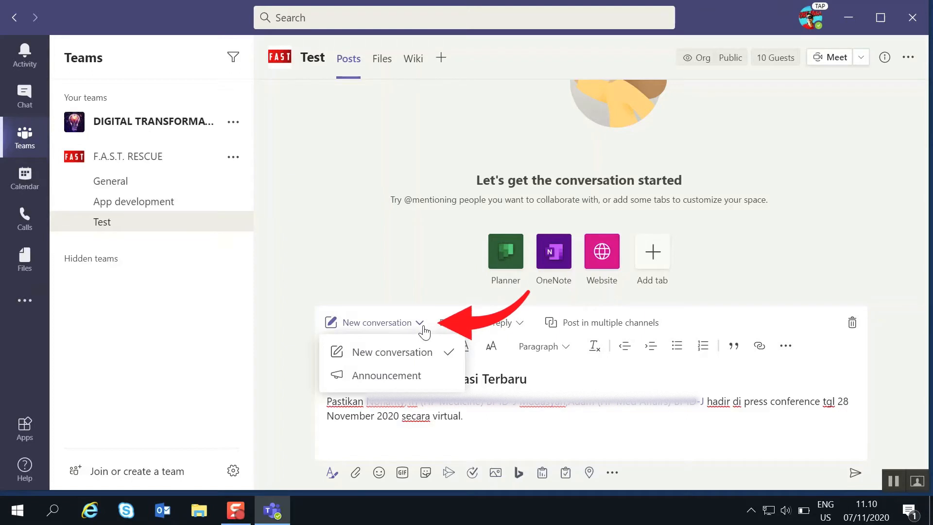
{"action": "left_click", "coordinate": [381, 376]}
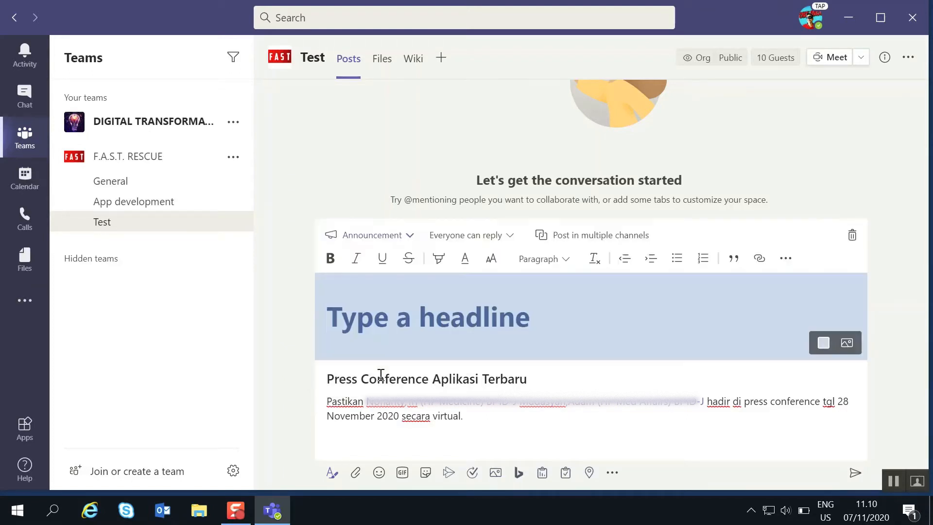
{"action": "left_click", "coordinate": [362, 326]}
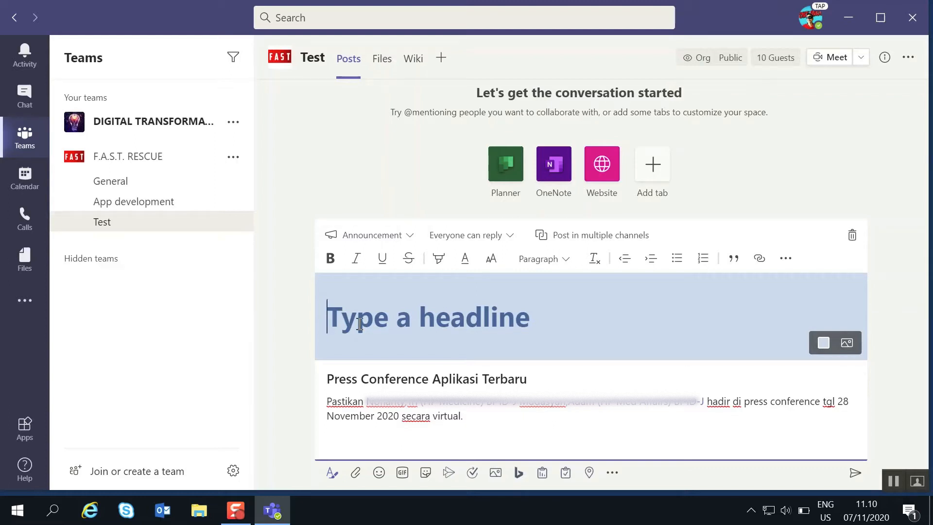
{"action": "type", "text": "Press C"}
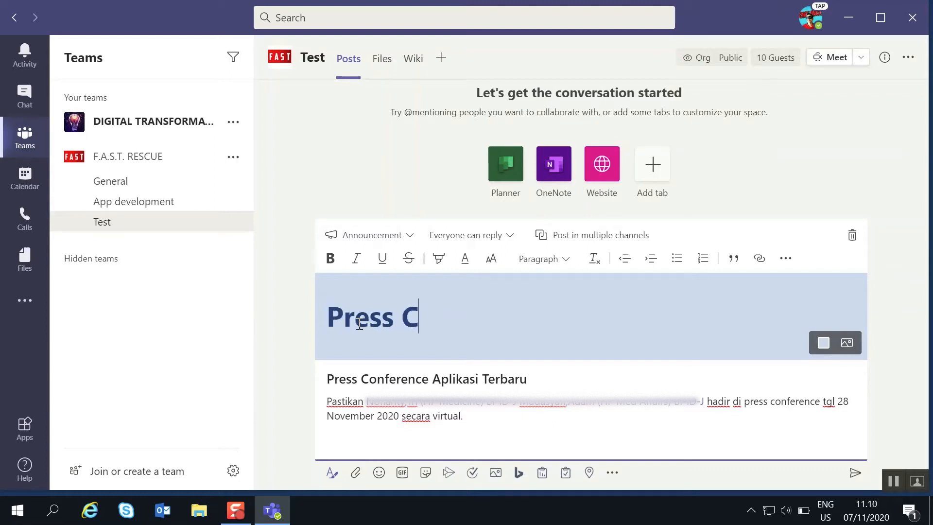
{"action": "type", "text": "on Penting"}
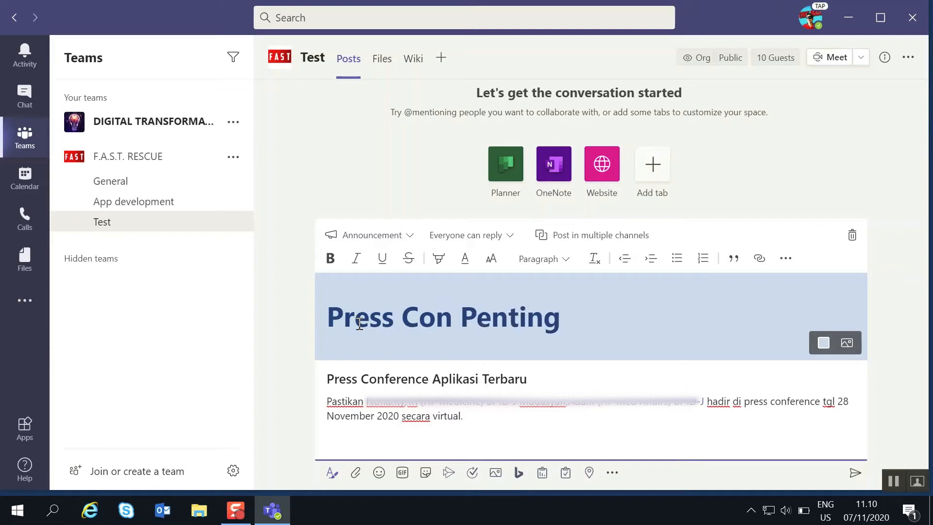
- Replace the announcement headline with "Press Conference Aplikasi Terbaru" and the subhead with "Event tgl 29 November"
{"action": "left_click_drag", "start_coordinate": [328, 319], "coordinate": [648, 319]}
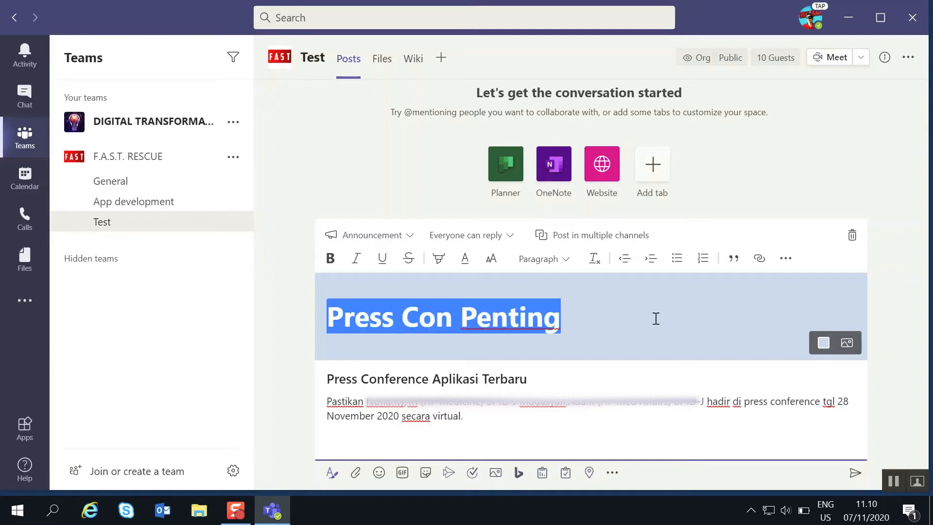
{"action": "type", "text": "Press Conf"}
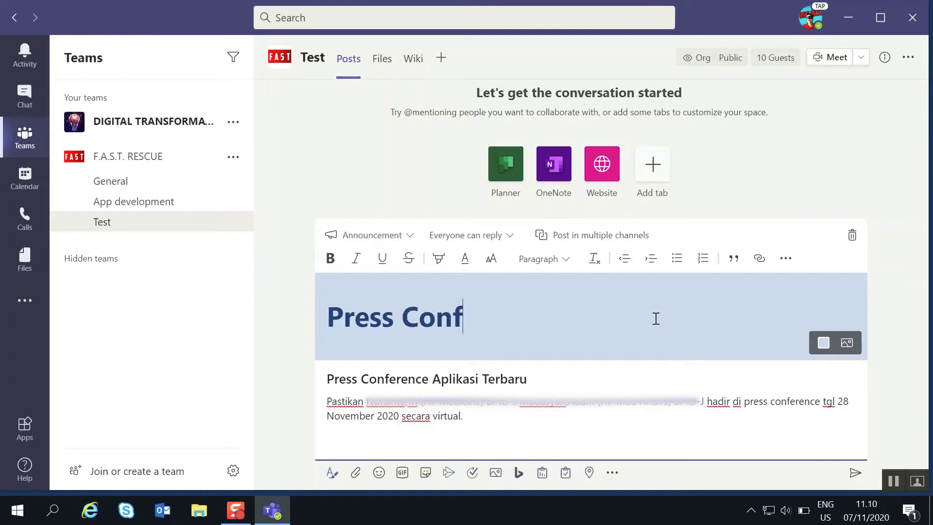
{"action": "type", "text": "erence Apl"}
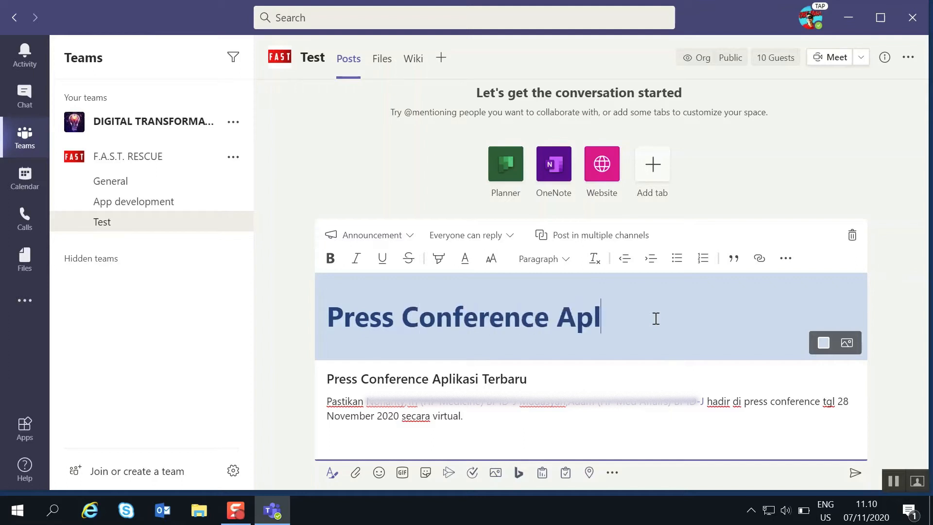
{"action": "type", "text": "ikasi Terbaru"}
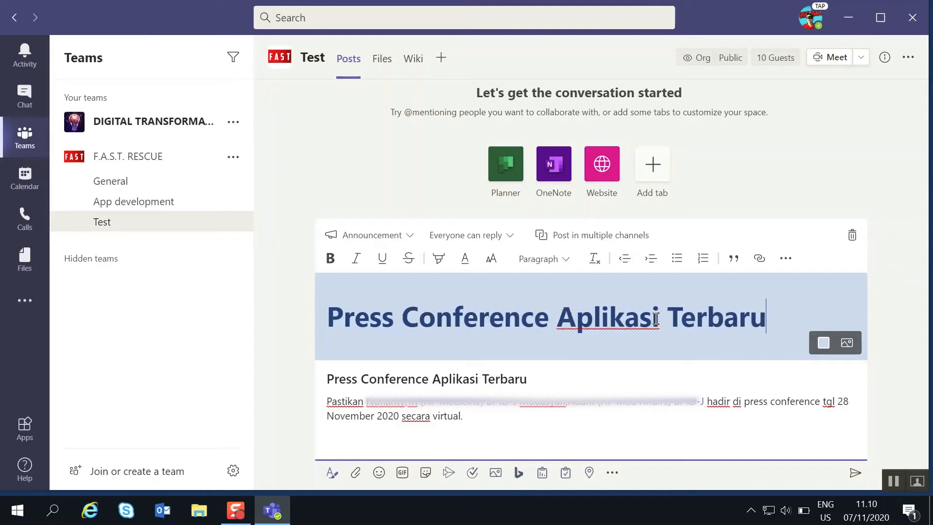
{"action": "left_click_drag", "start_coordinate": [546, 381], "coordinate": [236, 387]}
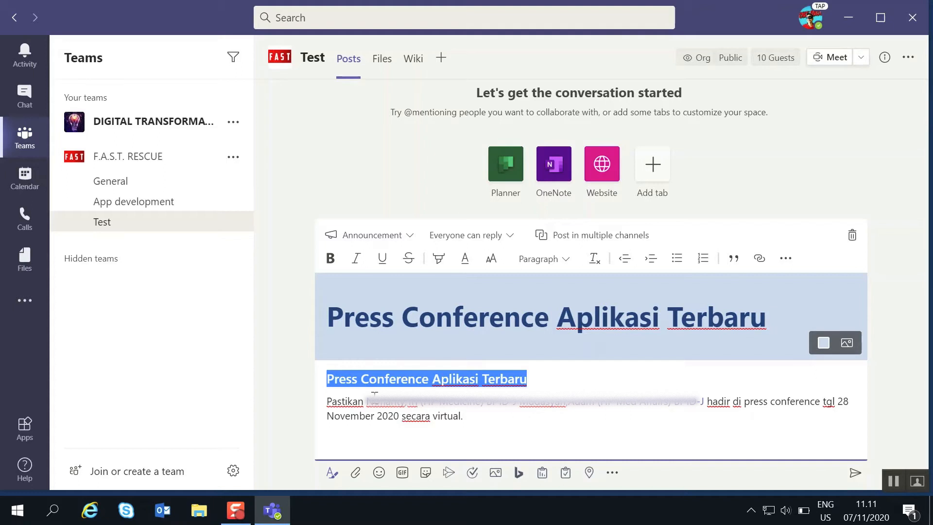
{"action": "type", "text": "Event tgl 29 November"}
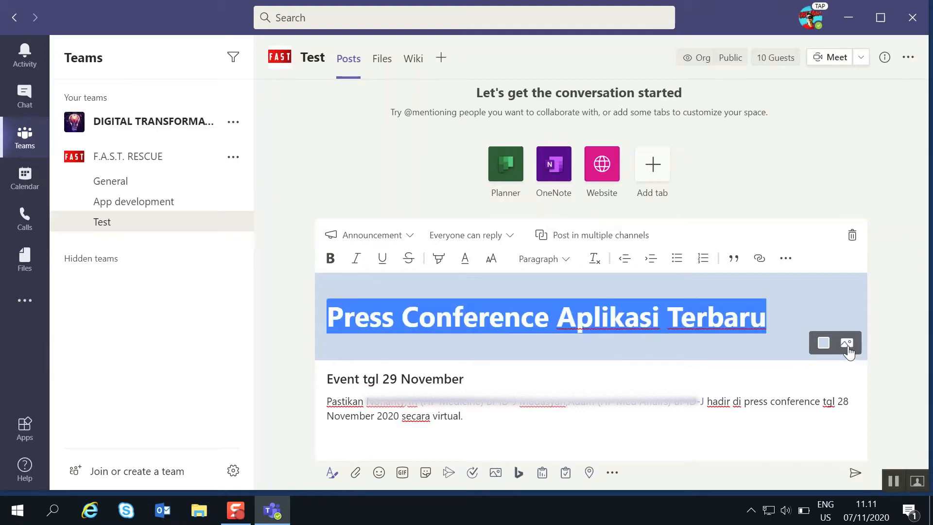
- Try dark purple and light teal as the headline banner's color scheme, and settle on dark blue
{"action": "left_click", "coordinate": [824, 343]}
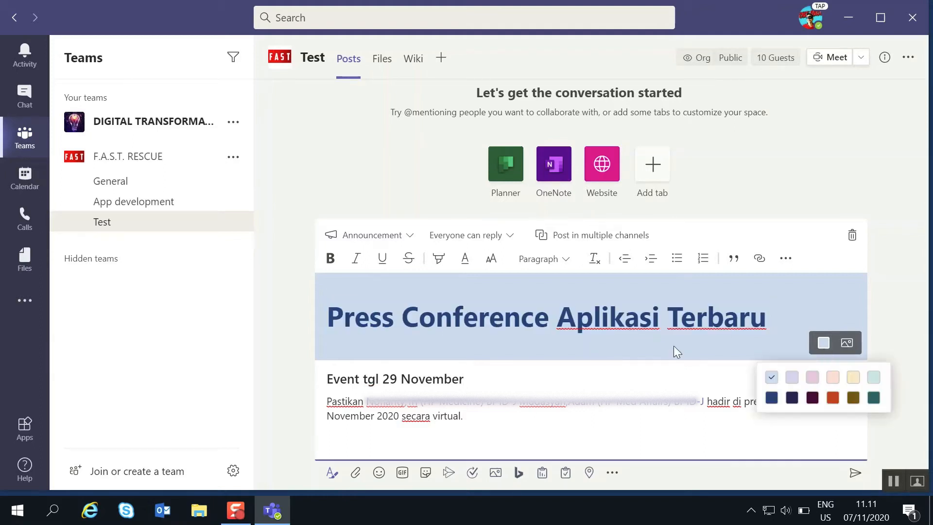
{"action": "left_click", "coordinate": [791, 399]}
{"action": "left_click", "coordinate": [731, 354]}
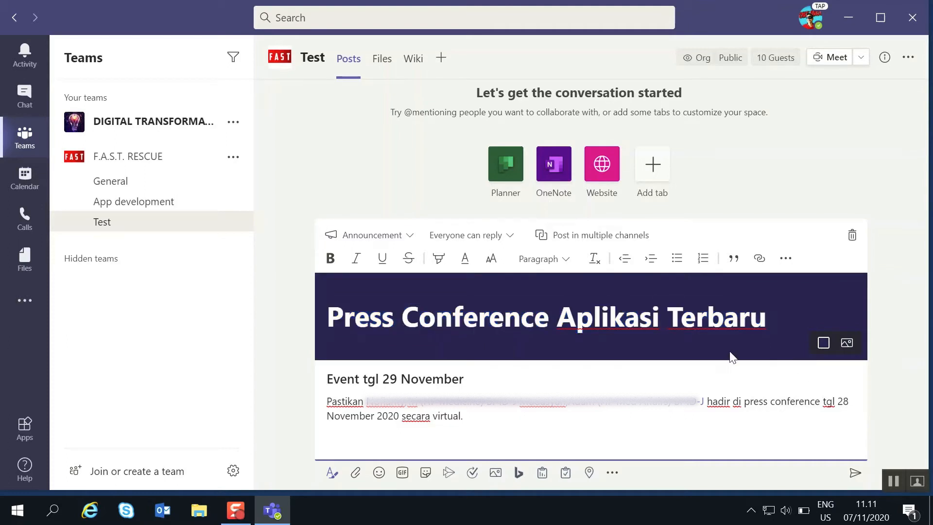
{"action": "left_click", "coordinate": [824, 344]}
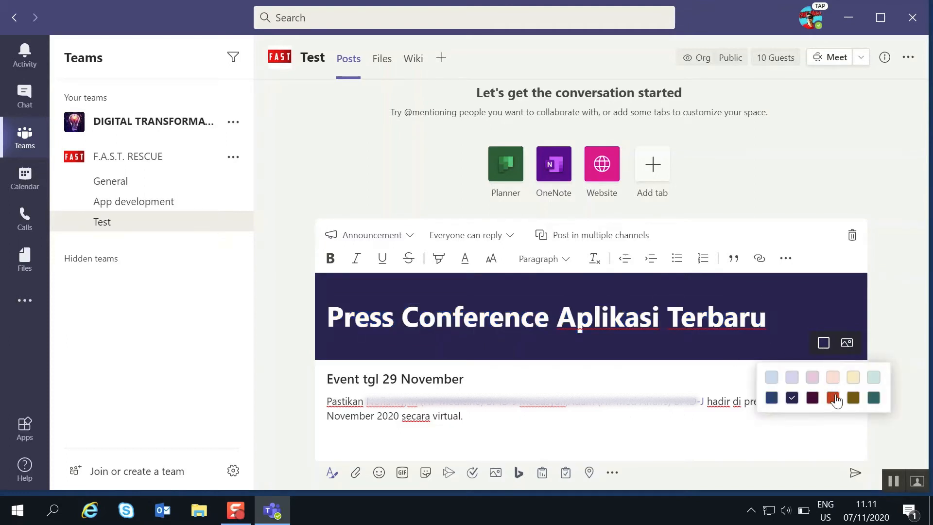
{"action": "left_click", "coordinate": [875, 380]}
{"action": "left_click", "coordinate": [824, 343]}
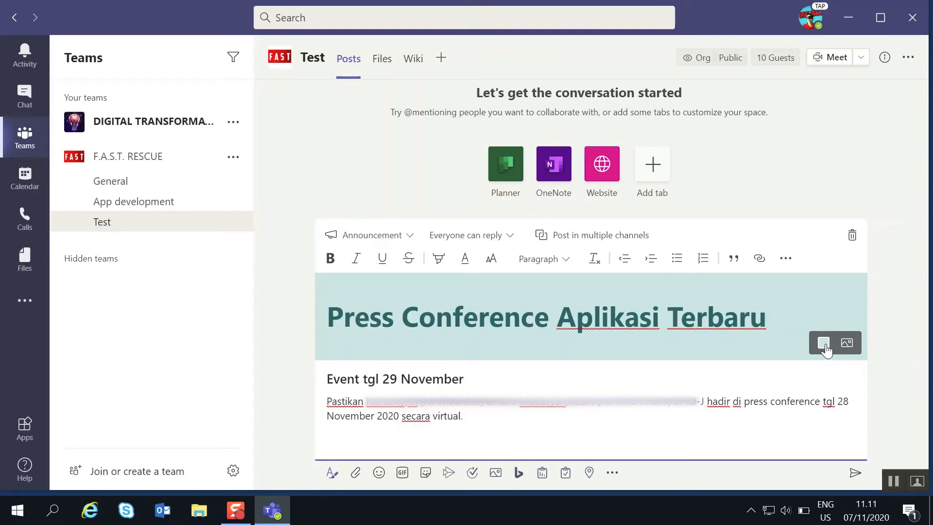
{"action": "left_click", "coordinate": [772, 397]}
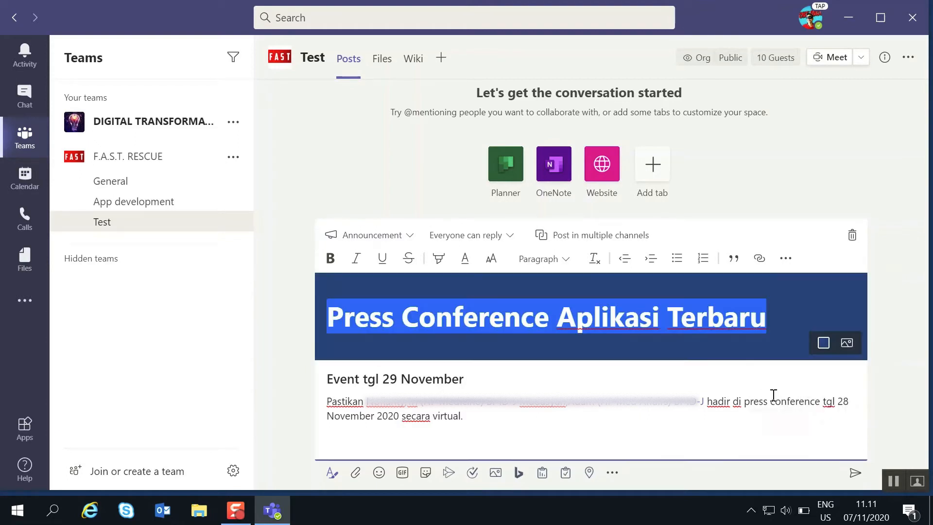
- Upload 437023.jpg from the Saved Pictures folder as the headline background, moving the image up so the glasses and camera fit within the visible band
{"action": "left_click", "coordinate": [847, 343]}
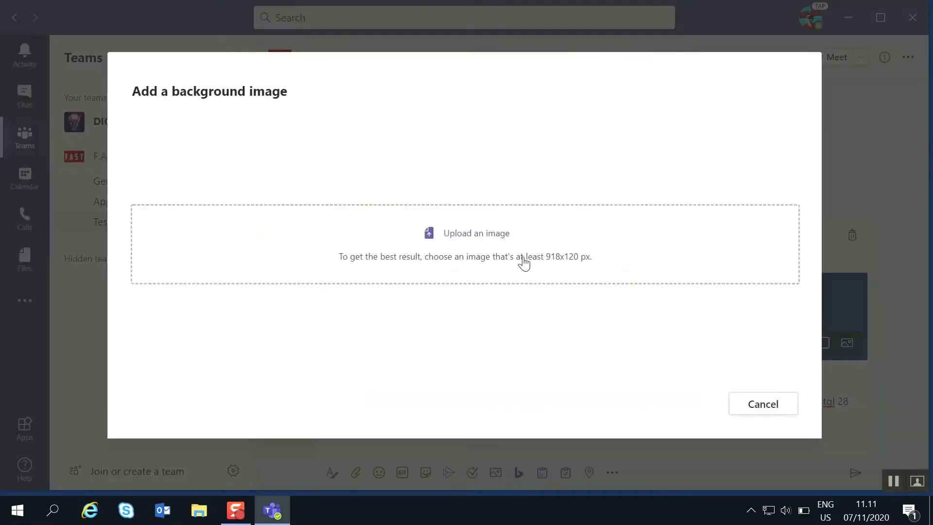
{"action": "left_click", "coordinate": [465, 244]}
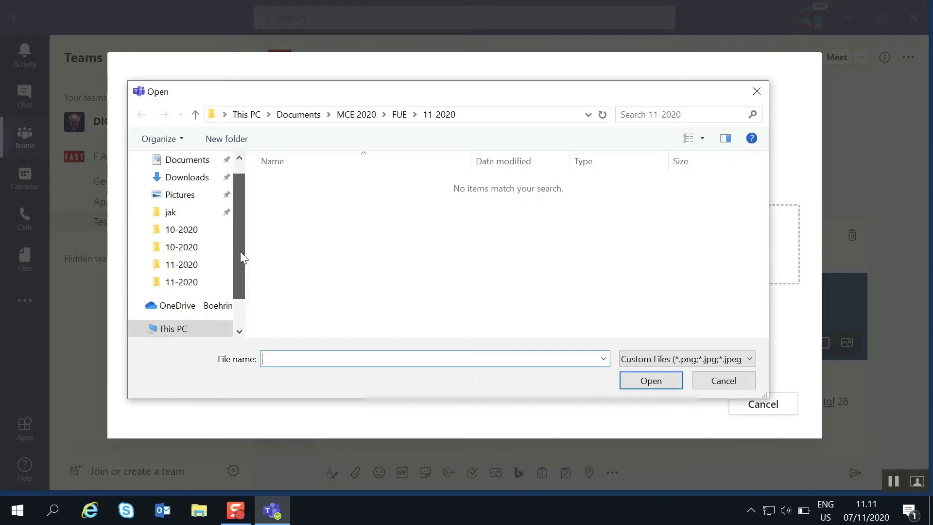
{"action": "scroll", "coordinate": [194, 207], "scroll_direction": "up", "scroll_amount": 5}
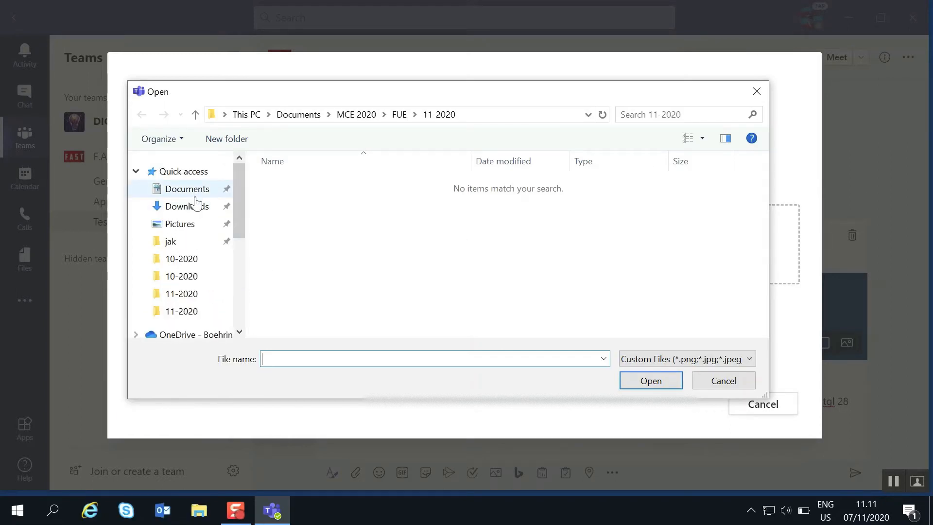
{"action": "left_click", "coordinate": [188, 225]}
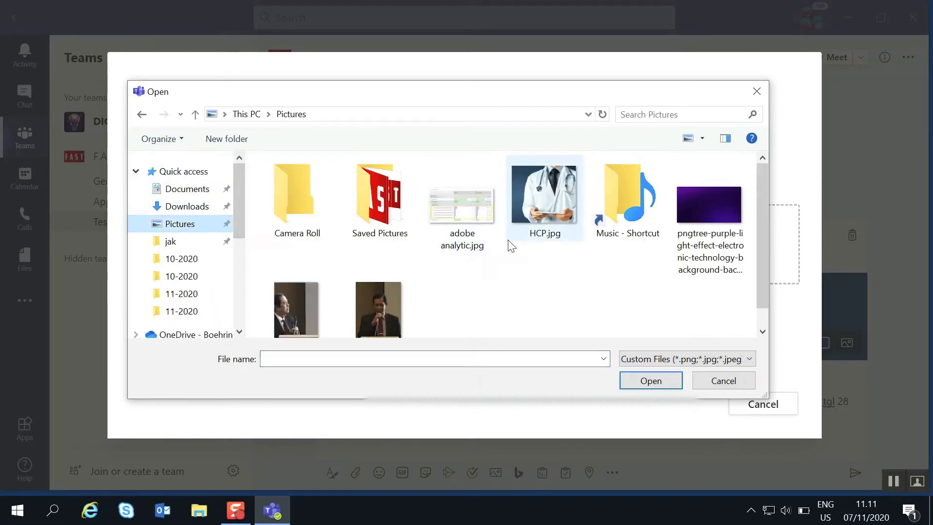
{"action": "double_click", "coordinate": [384, 207]}
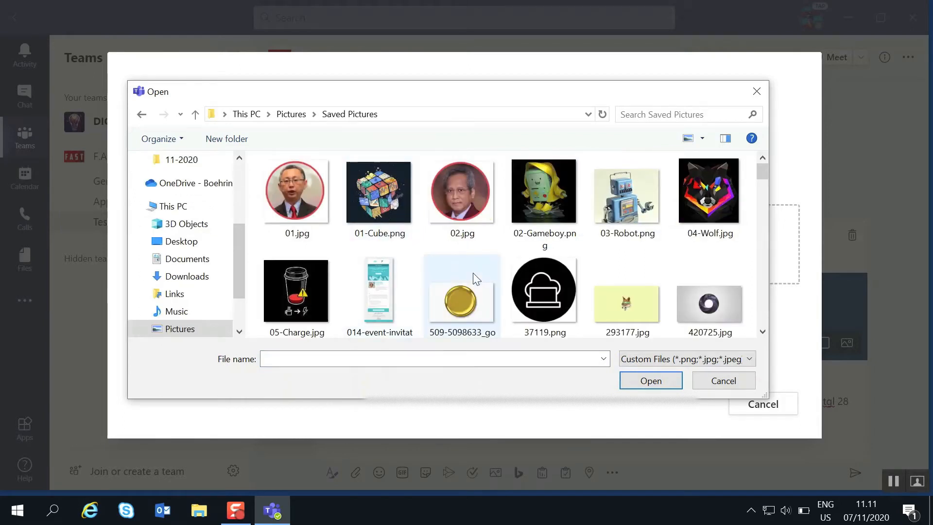
{"action": "scroll", "coordinate": [476, 279], "scroll_direction": "down", "scroll_amount": 2}
{"action": "left_click", "coordinate": [398, 309]}
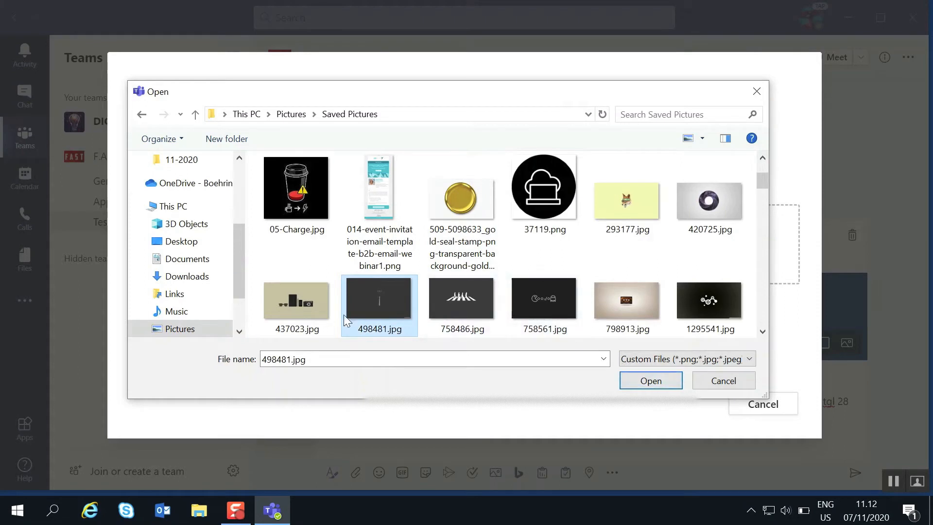
{"action": "left_click", "coordinate": [311, 312]}
{"action": "left_click", "coordinate": [667, 388]}
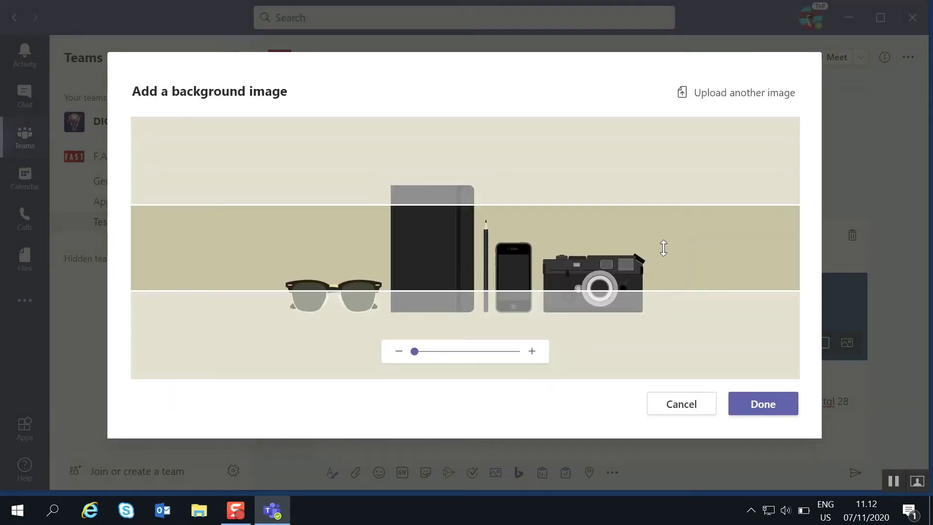
{"action": "left_click_drag", "start_coordinate": [665, 250], "coordinate": [665, 221]}
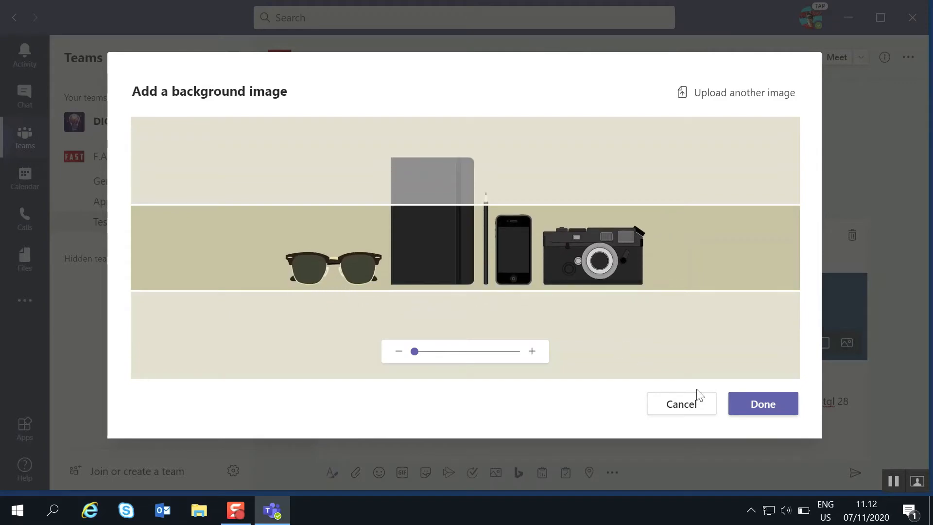
{"action": "left_click", "coordinate": [739, 407]}
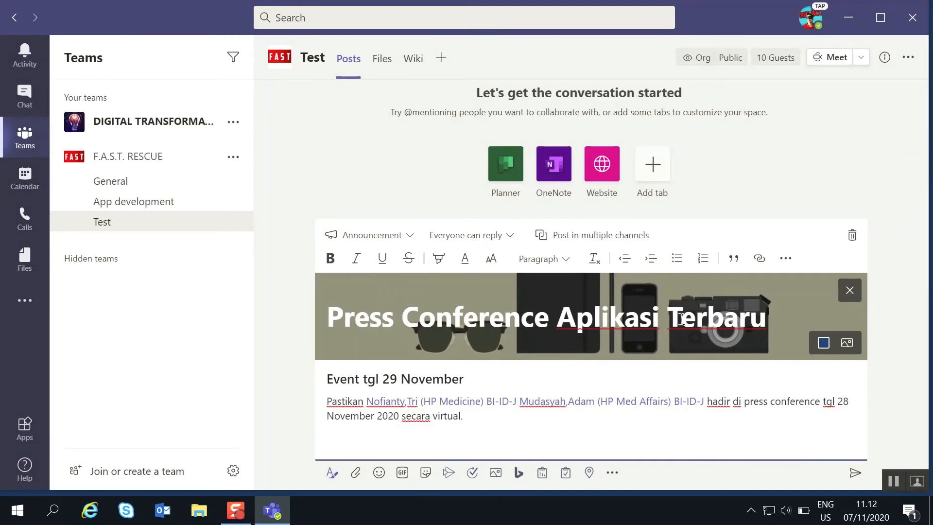
- Replace the headline background image with the fox picture 293177.jpg from Saved Pictures
{"action": "left_click", "coordinate": [846, 342]}
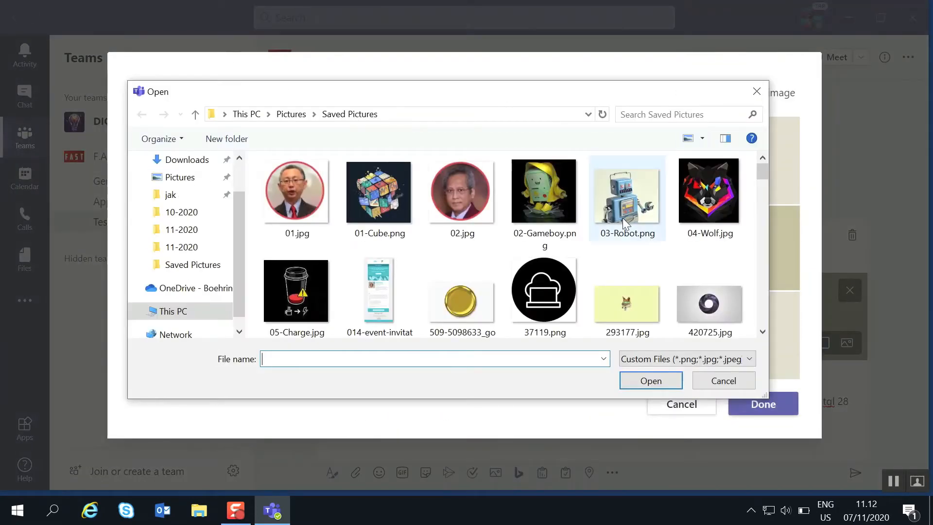
{"action": "double_click", "coordinate": [623, 217]}
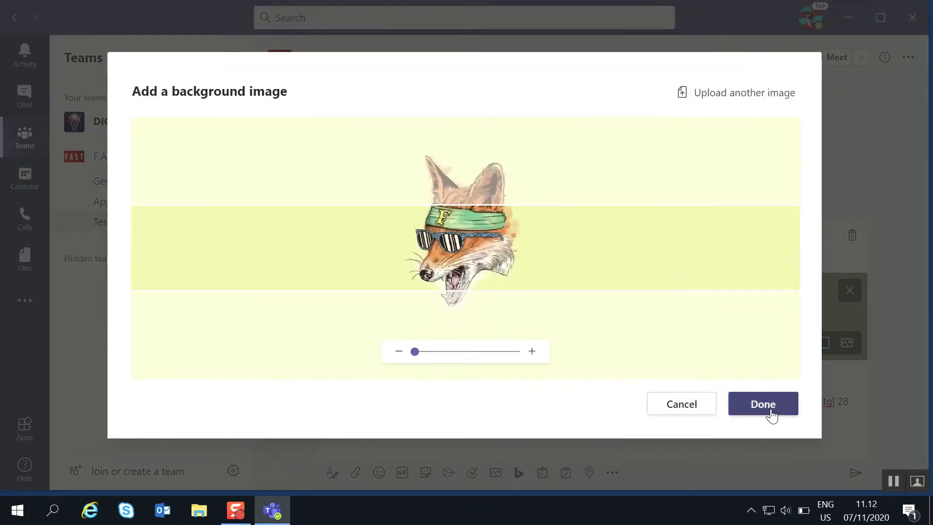
{"action": "left_click", "coordinate": [772, 416]}
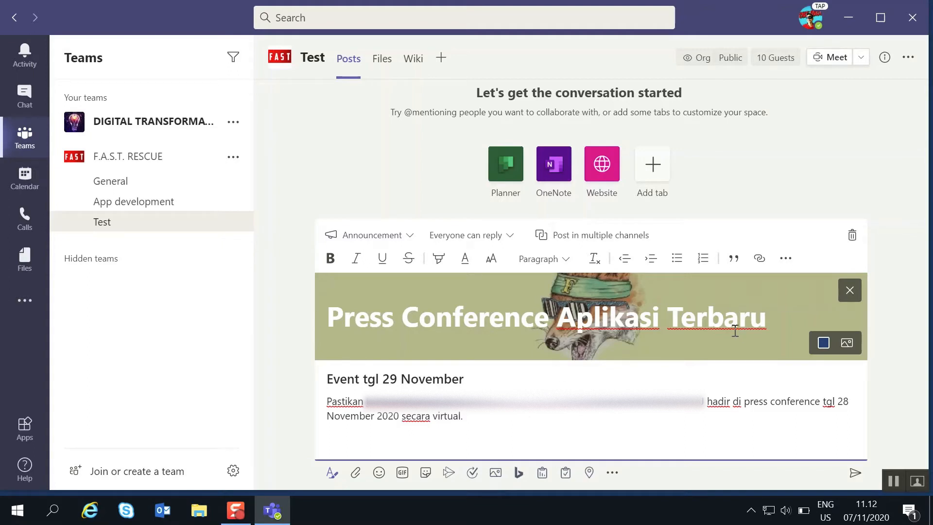
- Add the closing "Salam," below the message, followed by the sender's signature after a blank line
{"action": "left_click", "coordinate": [527, 420]}
{"action": "key", "text": "Return"}
{"action": "key", "text": "Return"}
{"action": "type", "text": "Salam,"}
{"action": "key", "text": "Return"}
{"action": "key", "text": "Return"}
{"action": "type", "text": "Papa Wing"}
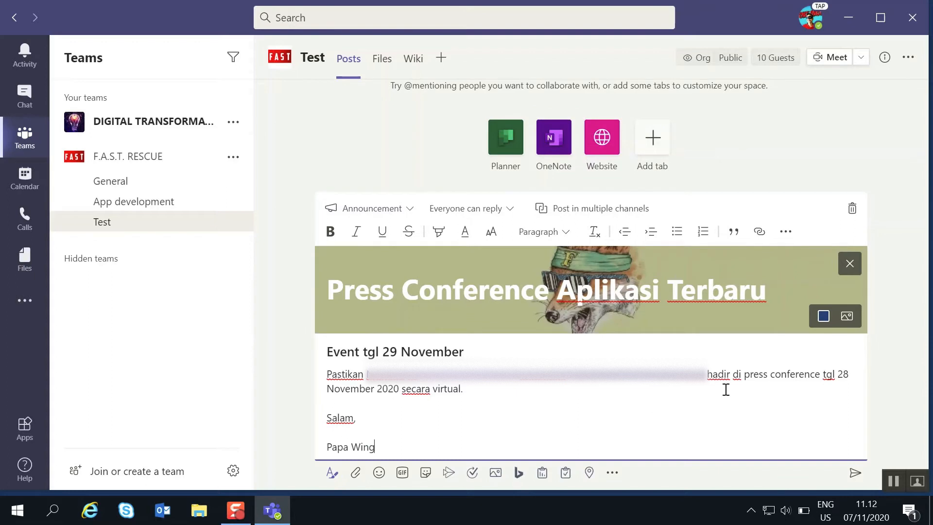
- Remove the first word of the signature so only the sender's name remains, and post the announcement
{"action": "key", "text": "BackSpace"}
{"action": "key", "text": "BackSpace"}
{"action": "key", "text": "BackSpace"}
{"action": "type", "text": "ing"}
{"action": "left_click", "coordinate": [327, 445]}
{"action": "double_click", "coordinate": [336, 446]}
{"action": "key", "text": "BackSpace"}
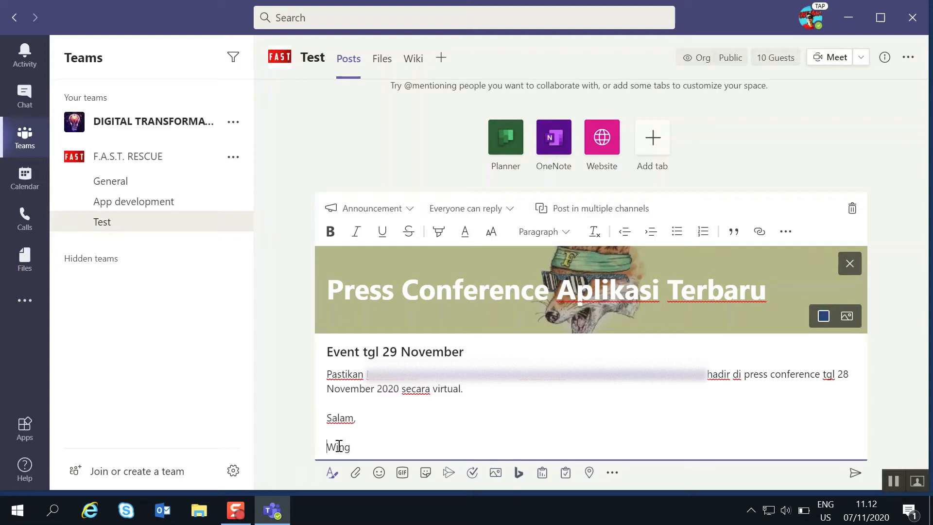
{"action": "left_click", "coordinate": [855, 474]}
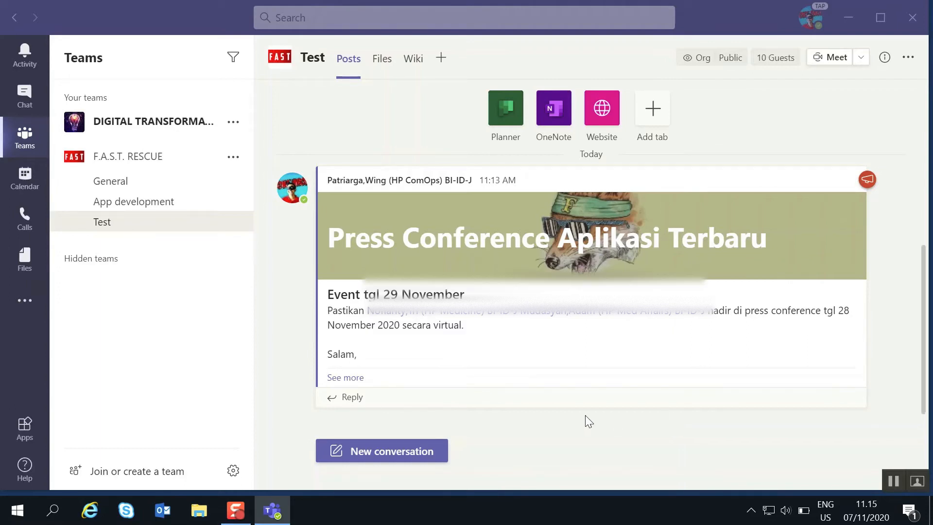
- Start scheduling a meeting from a reply to the announcement and title it "Meeting Press Conference 29 November"
{"action": "left_click", "coordinate": [364, 404]}
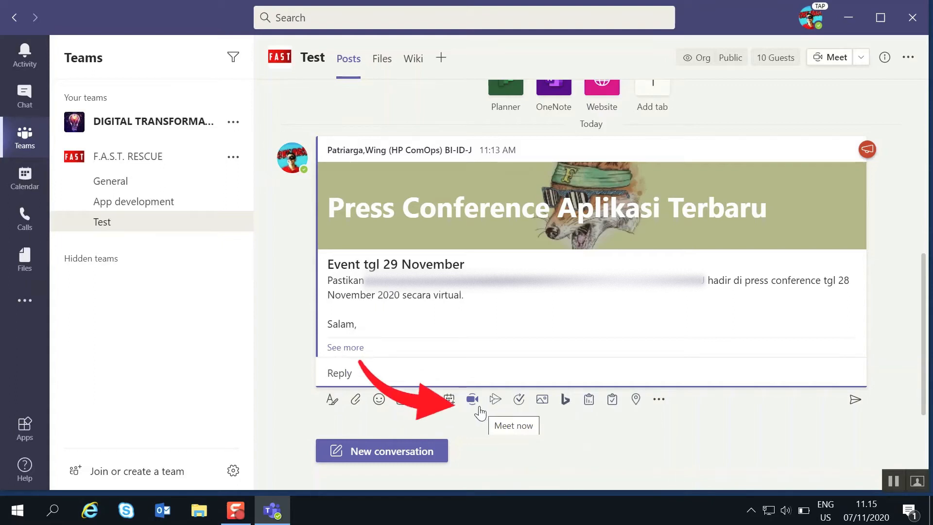
{"action": "left_click", "coordinate": [448, 407]}
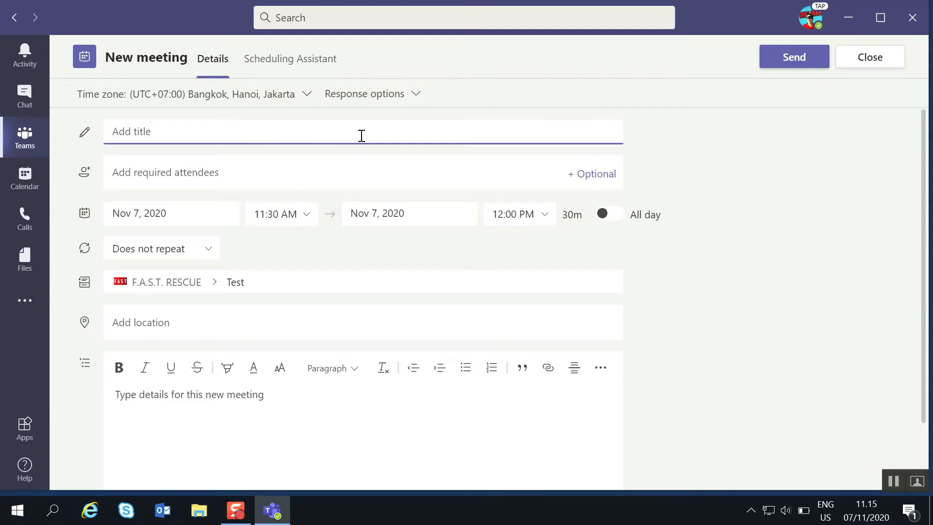
{"action": "type", "text": "Meeting Press Conference"}
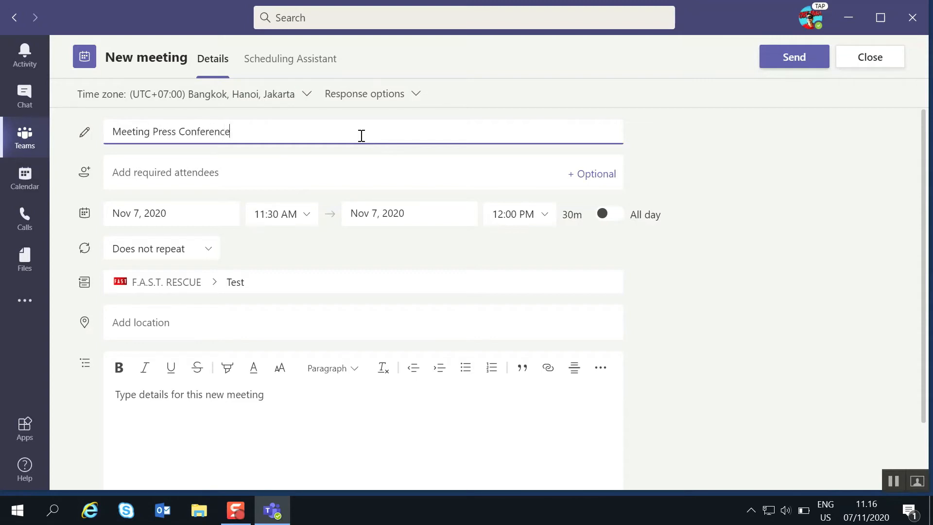
{"action": "type", "text": " 29 November"}
{"action": "left_click", "coordinate": [358, 170]}
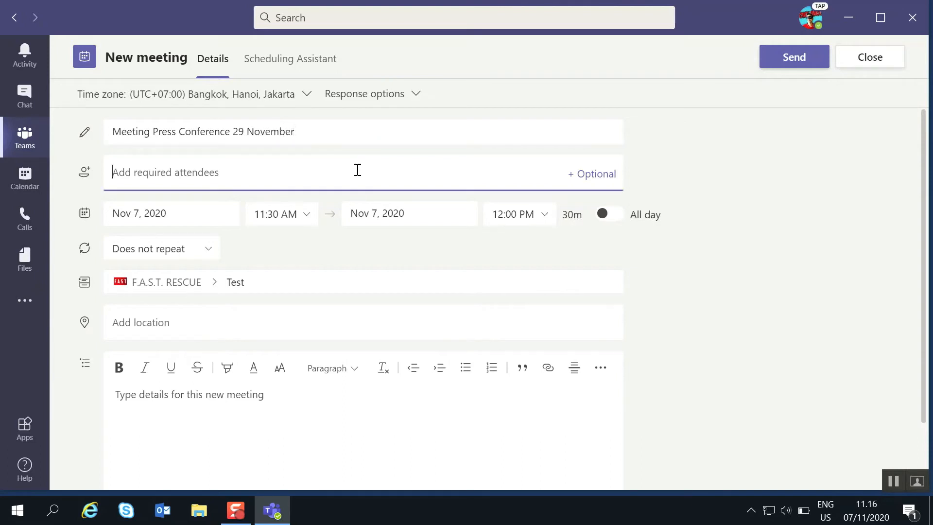
- Add two colleagues as required attendees, one from HP Medicine and one from HP Med Affairs
{"action": "type", "text": "tri"}
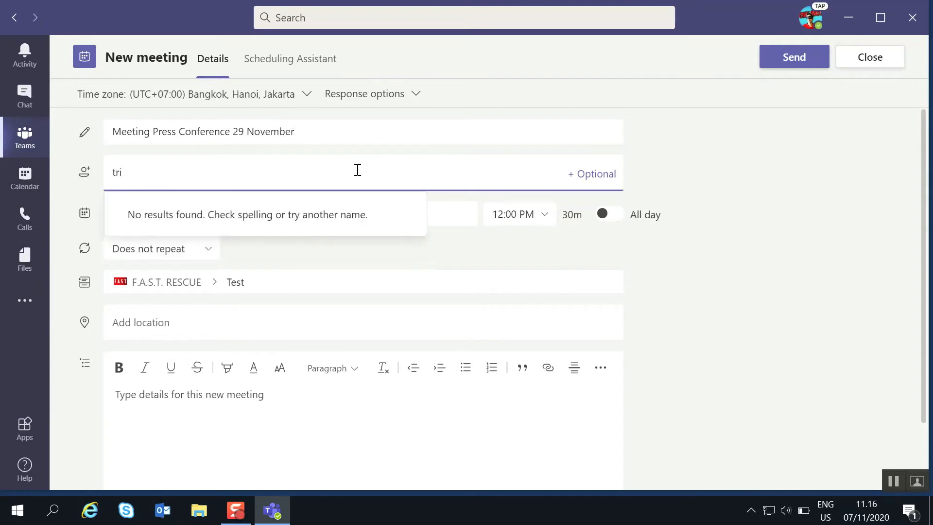
{"action": "key", "text": "BackSpace"}
{"action": "key", "text": "BackSpace"}
{"action": "key", "text": "BackSpace"}
{"action": "type", "text": "nofianty"}
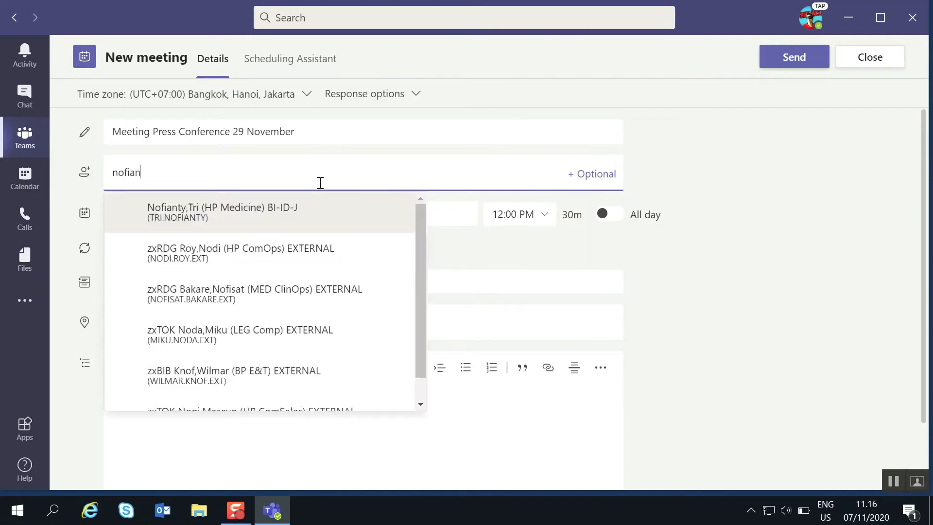
{"action": "left_click", "coordinate": [311, 214]}
{"action": "type", "text": "dam"}
{"action": "key", "text": "BackSpace"}
{"action": "key", "text": "BackSpace"}
{"action": "key", "text": "BackSpace"}
{"action": "type", "text": "adam"}
{"action": "left_click", "coordinate": [419, 211]}
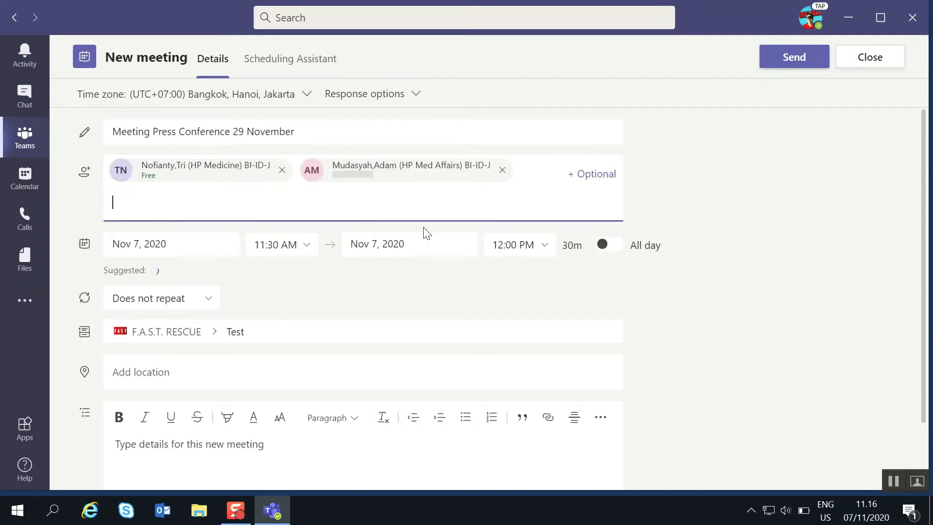
- Set the meeting date to Nov 13, 2020
{"action": "scroll", "coordinate": [276, 304], "scroll_direction": "down", "scroll_amount": 2}
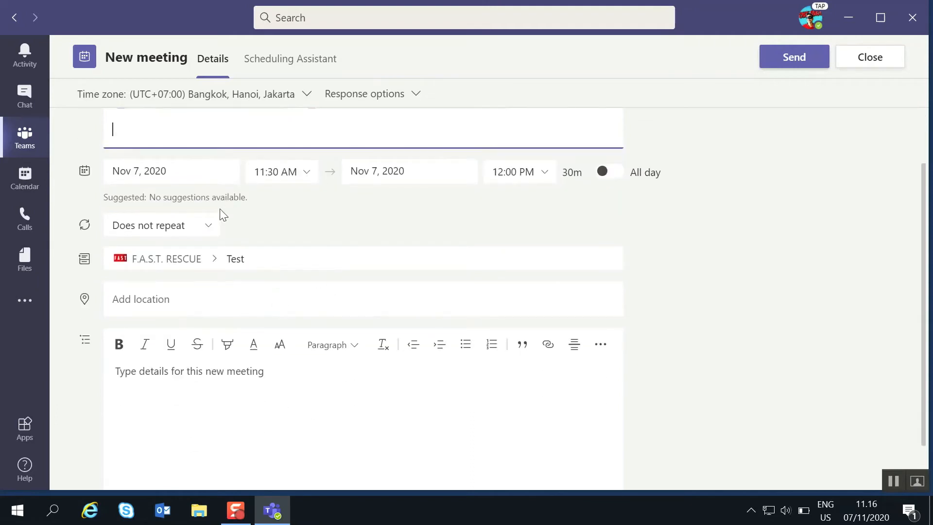
{"action": "left_click", "coordinate": [190, 177]}
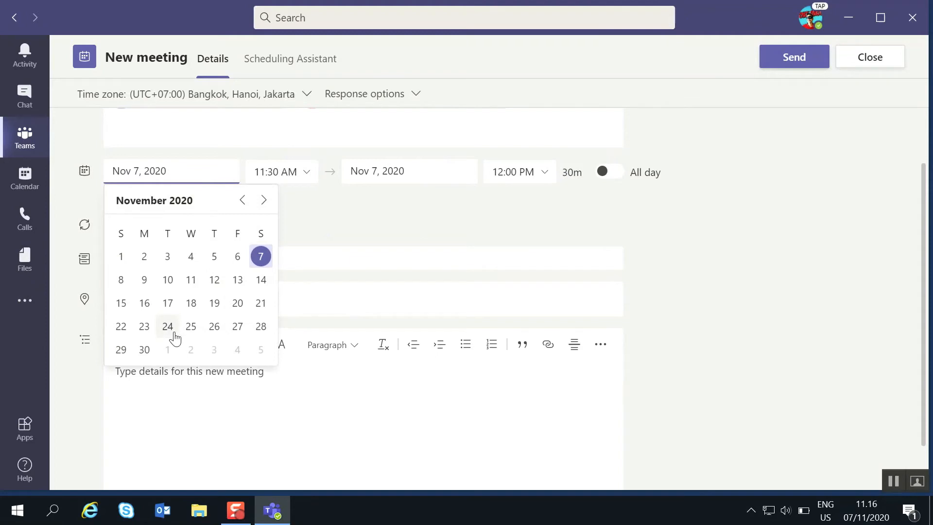
{"action": "left_click", "coordinate": [262, 282]}
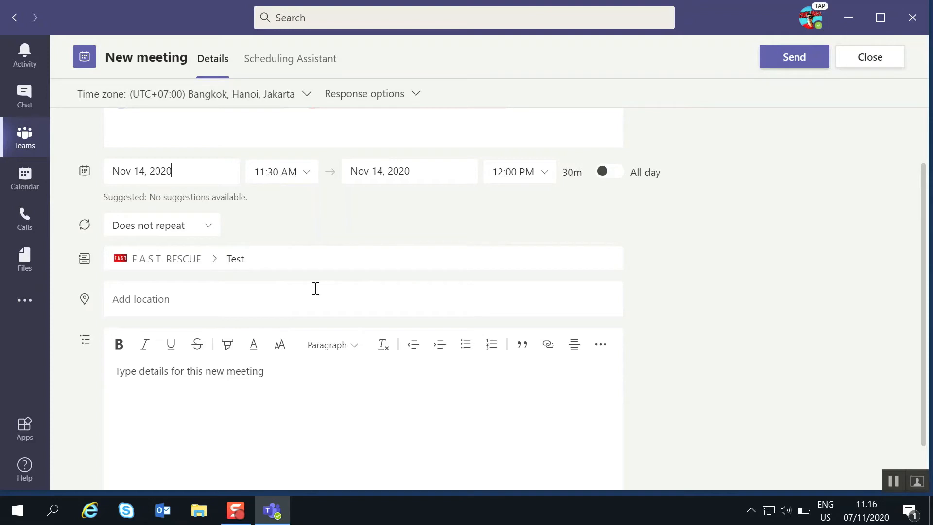
{"action": "left_click", "coordinate": [198, 173]}
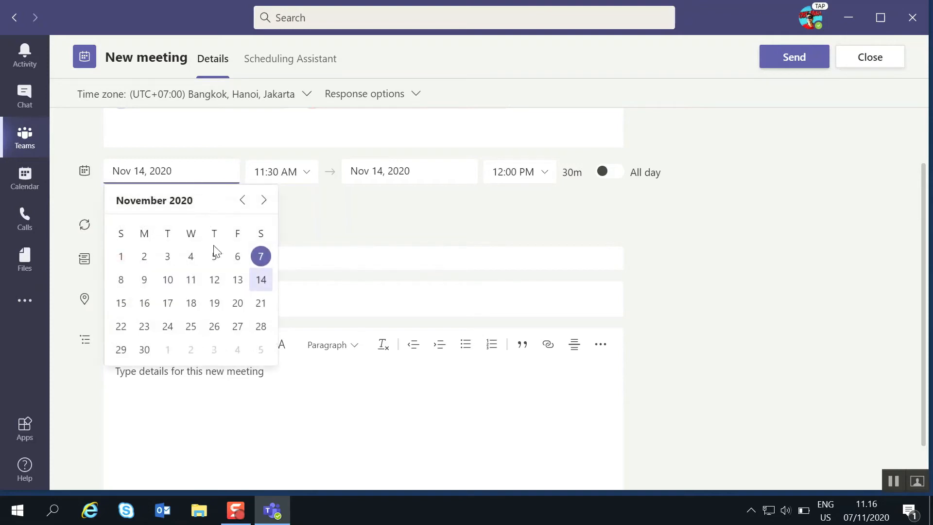
{"action": "left_click", "coordinate": [233, 284]}
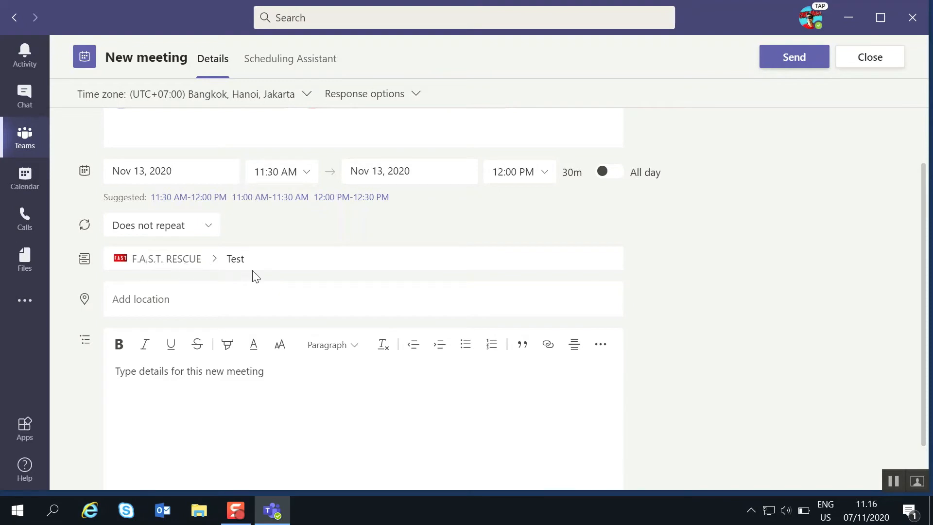
{"action": "scroll", "coordinate": [253, 272], "scroll_direction": "up", "scroll_amount": 2}
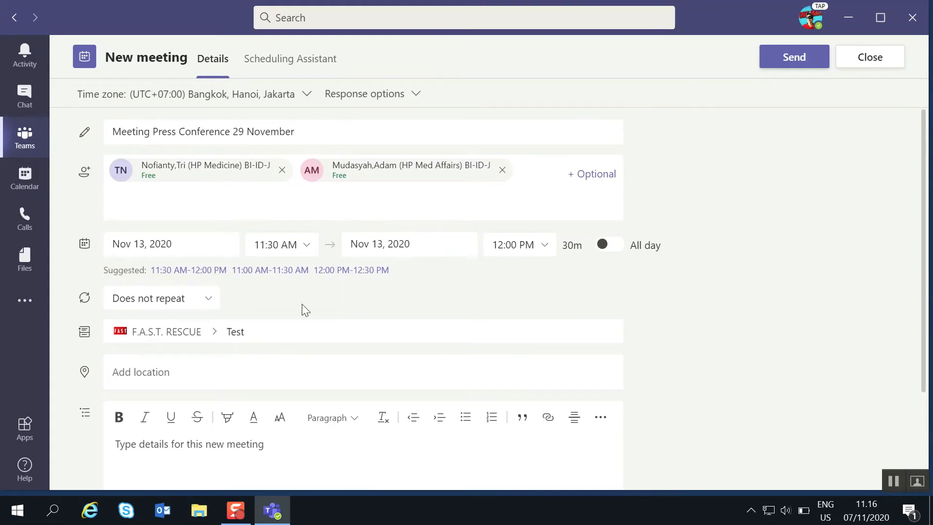
- Open the channel selection of the meeting and leave the channel empty
{"action": "scroll", "coordinate": [302, 304], "scroll_direction": "down", "scroll_amount": 3}
{"action": "left_click", "coordinate": [255, 201]}
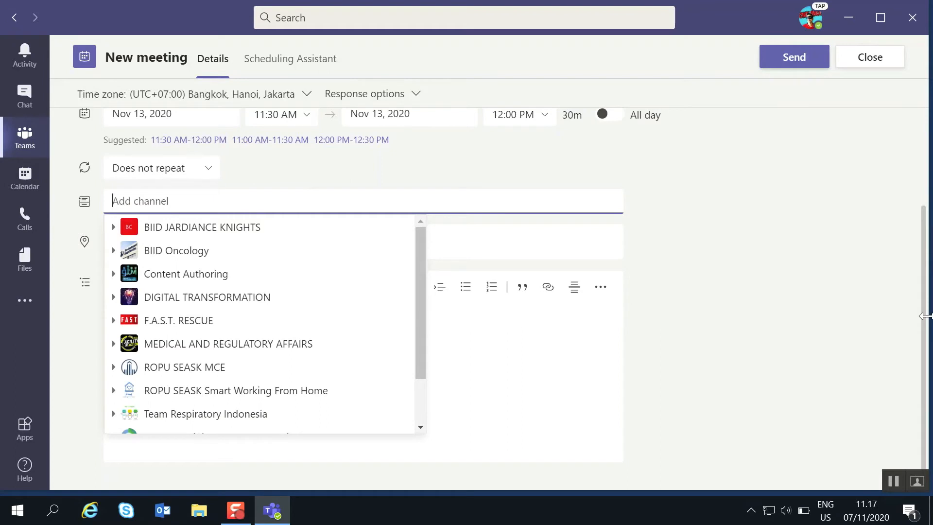
{"action": "left_click", "coordinate": [794, 302]}
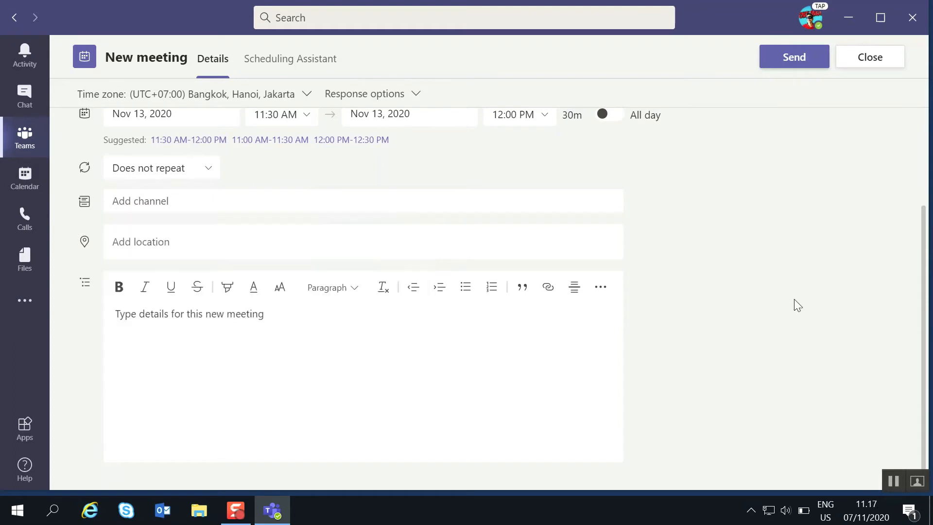
{"action": "left_click", "coordinate": [224, 197]}
{"action": "left_click", "coordinate": [706, 266]}
{"action": "scroll", "coordinate": [426, 233], "scroll_direction": "up", "scroll_amount": 3}
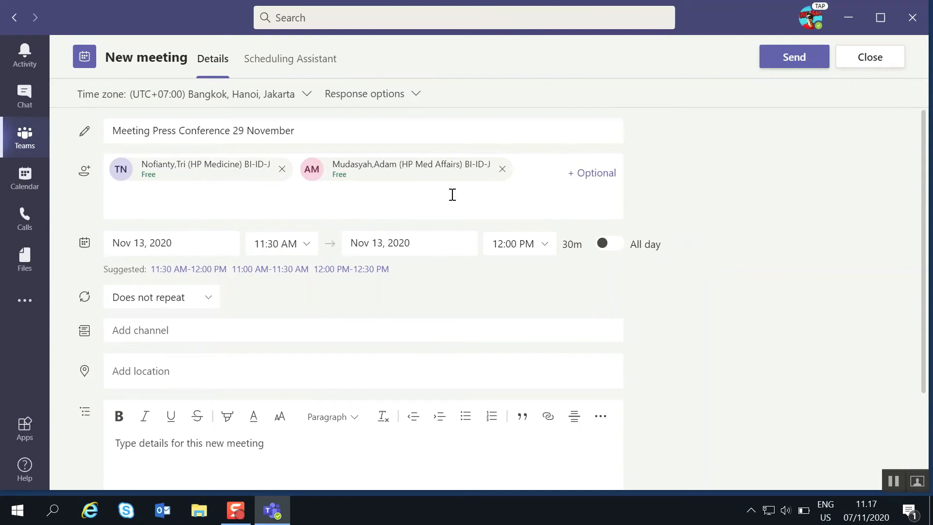
- Remove both required attendees from the meeting
{"action": "scroll", "coordinate": [452, 193], "scroll_direction": "down", "scroll_amount": 2}
{"action": "scroll", "coordinate": [286, 265], "scroll_direction": "up", "scroll_amount": 2}
{"action": "left_click", "coordinate": [502, 171]}
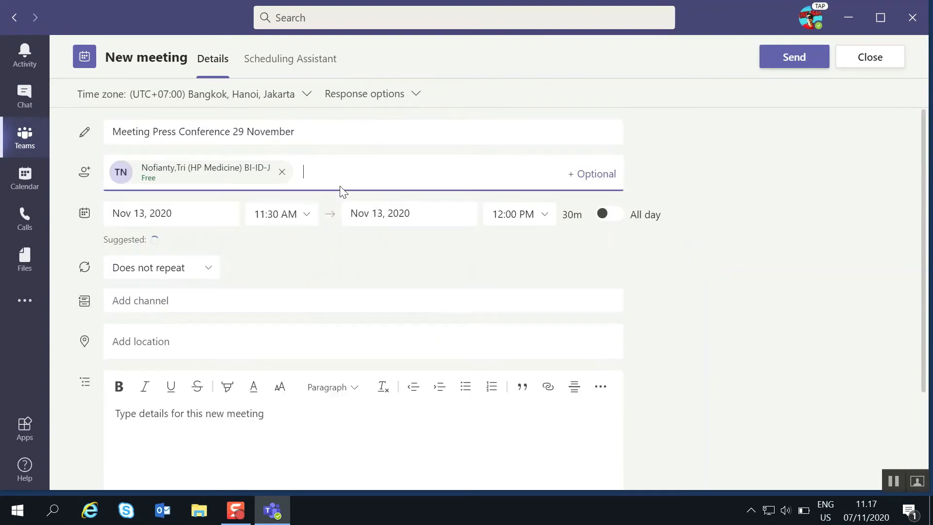
{"action": "left_click", "coordinate": [282, 172]}
- Assign the meeting to the Test channel of the F.A.S.T. RESCUE team
{"action": "scroll", "coordinate": [268, 275], "scroll_direction": "down", "scroll_amount": 2}
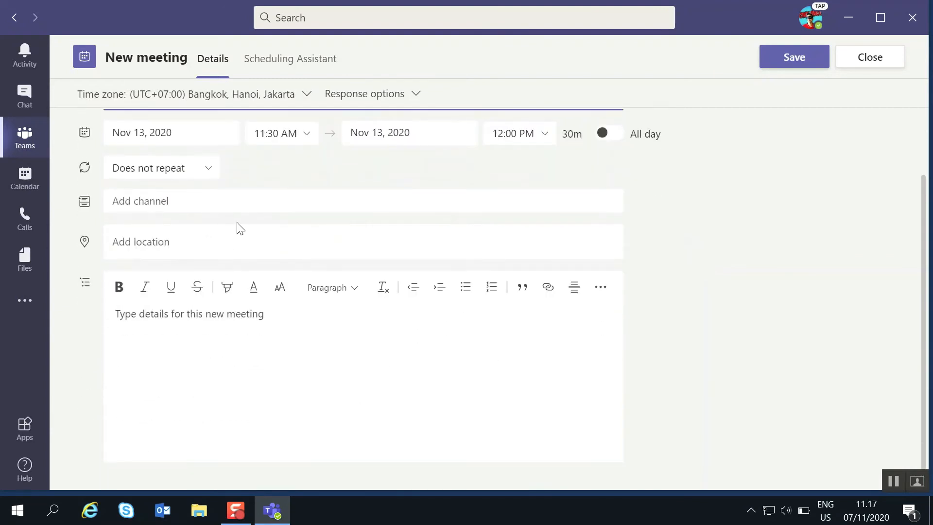
{"action": "left_click", "coordinate": [170, 203]}
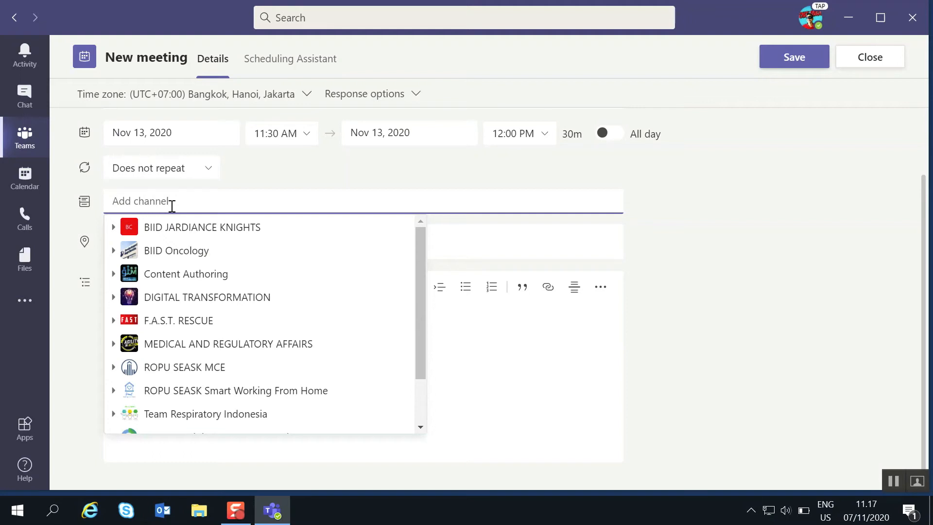
{"action": "scroll", "coordinate": [339, 360], "scroll_direction": "down", "scroll_amount": 2}
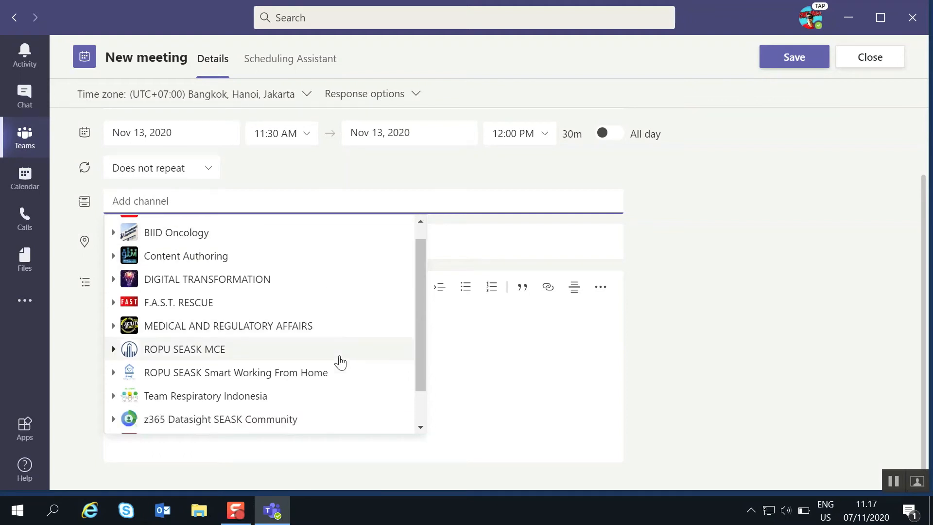
{"action": "left_click", "coordinate": [113, 259]}
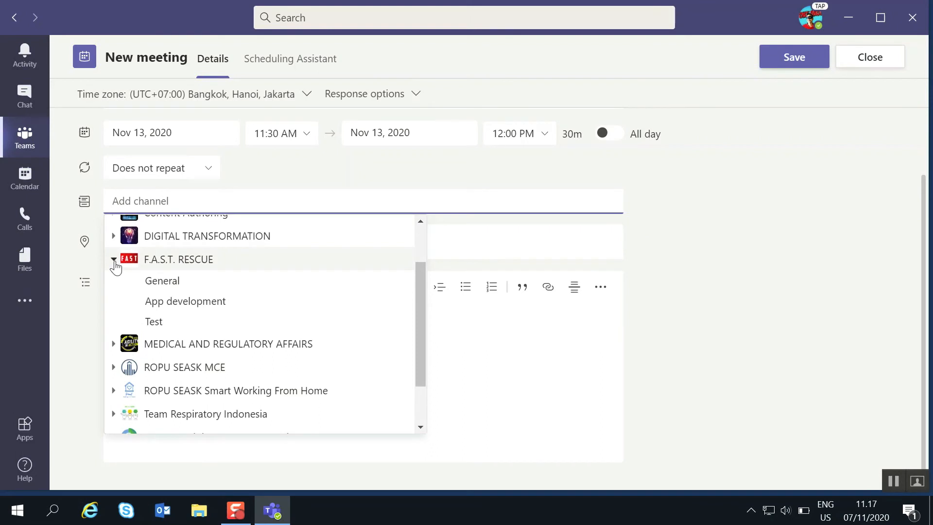
{"action": "left_click", "coordinate": [173, 321]}
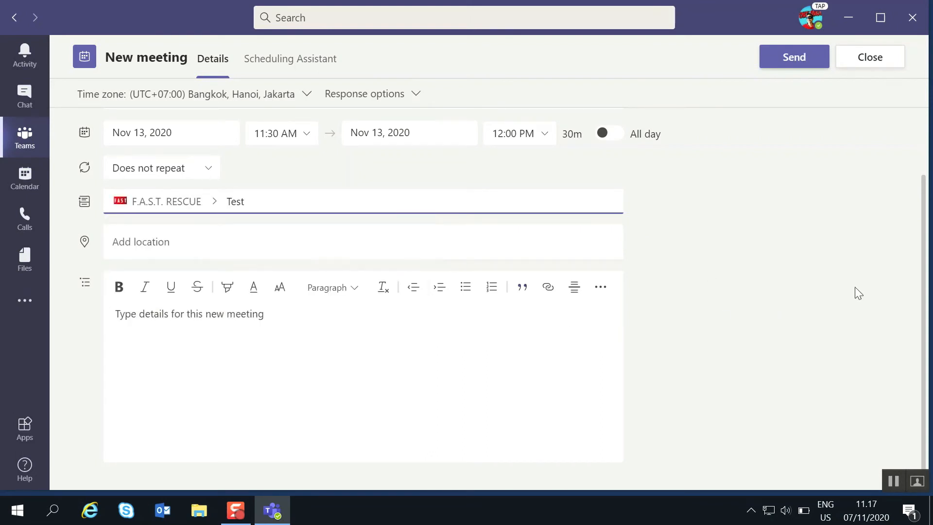
- Browse the list of Jakarta (Indonesia) meeting rooms offered as the meeting location
{"action": "left_click", "coordinate": [141, 248]}
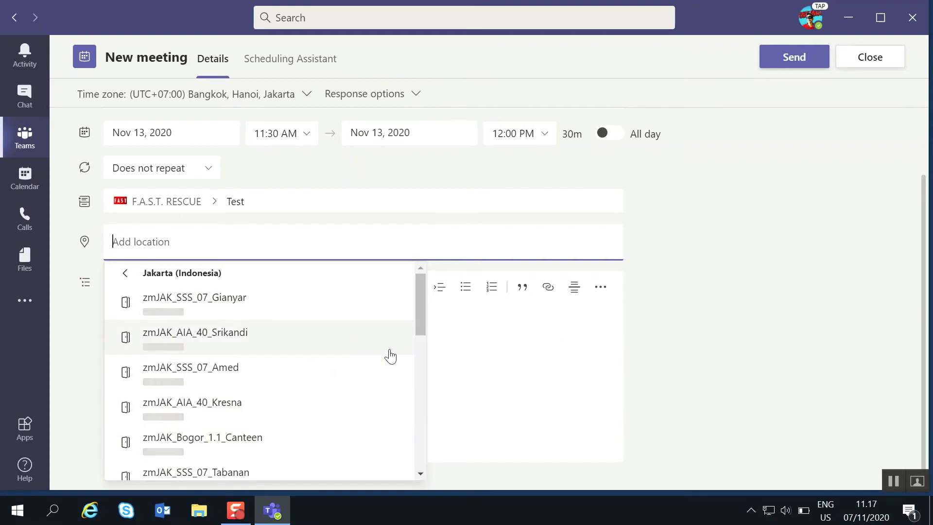
{"action": "left_click_drag", "start_coordinate": [423, 311], "coordinate": [411, 436]}
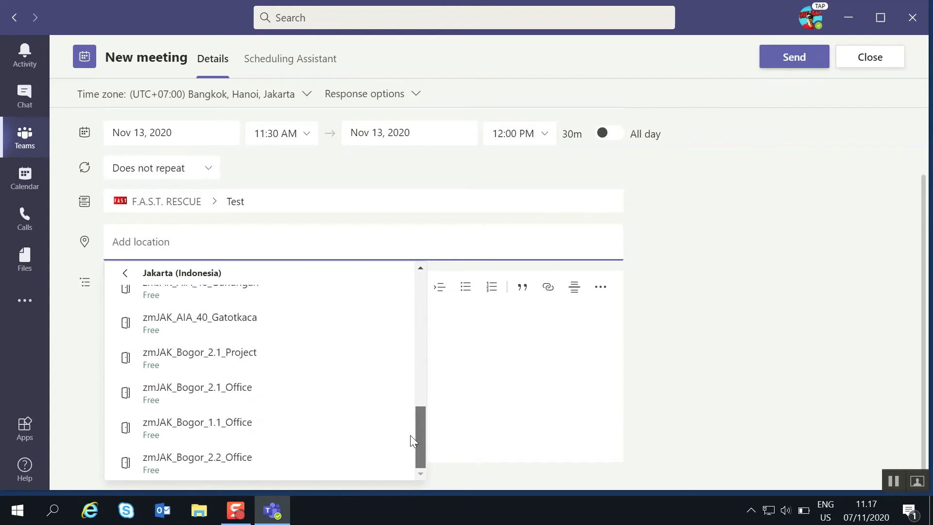
{"action": "left_click", "coordinate": [140, 377]}
- Write the meeting details "Pastikan teman-teman mengundang PR agency, speaker dan membahas strategi komunikasi."
{"action": "left_click", "coordinate": [390, 317]}
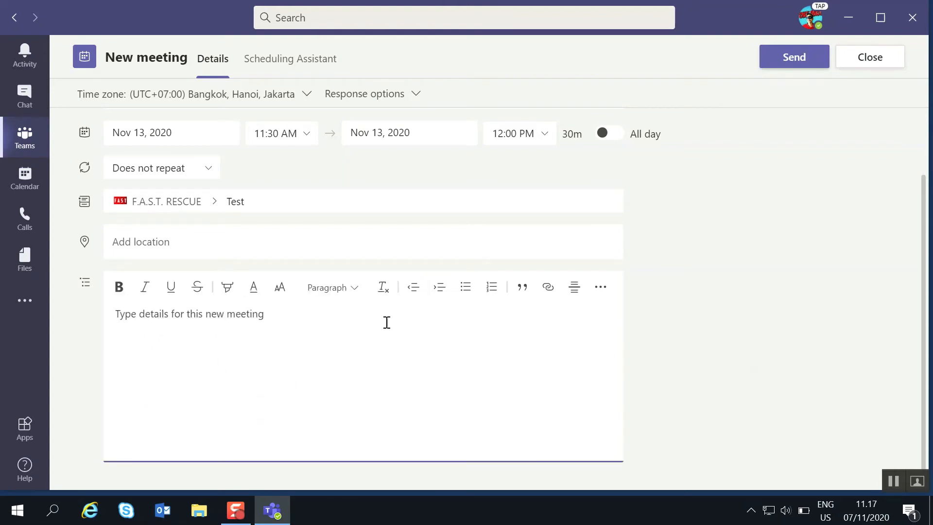
{"action": "type", "text": "Pastikan teman-teman mengundang PR agency dan"}
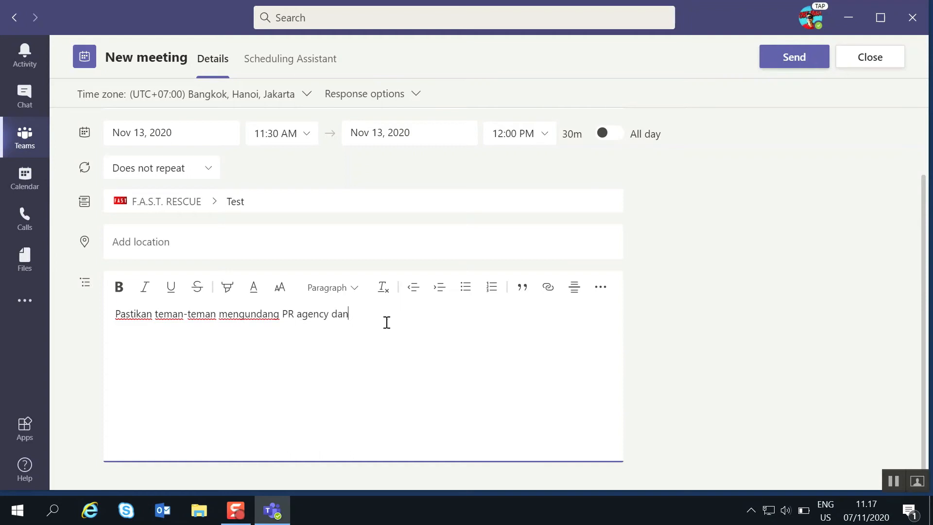
{"action": "type", "text": " membabas starteg"}
{"action": "key", "text": "BackSpace"}
{"action": "key", "text": "BackSpace"}
{"action": "key", "text": "BackSpace"}
{"action": "key", "text": "BackSpace"}
{"action": "key", "text": "BackSpace"}
{"action": "type", "text": "rategi komunikasi"}
{"action": "left_click", "coordinate": [331, 310]}
{"action": "type", "text": ", speaker"}
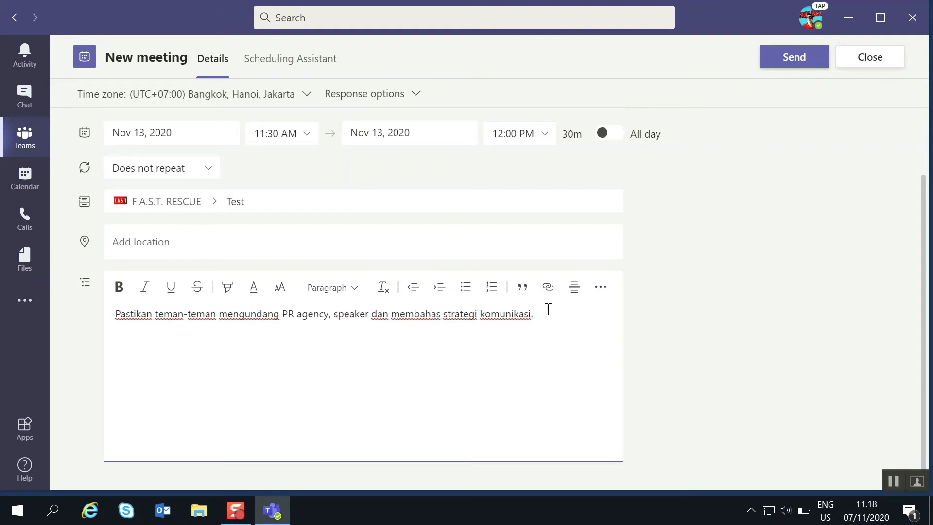
- Check the completed meeting form and send the meeting to the channel
{"action": "scroll", "coordinate": [821, 315], "scroll_direction": "up", "scroll_amount": 2}
{"action": "scroll", "coordinate": [703, 351], "scroll_direction": "down", "scroll_amount": 2}
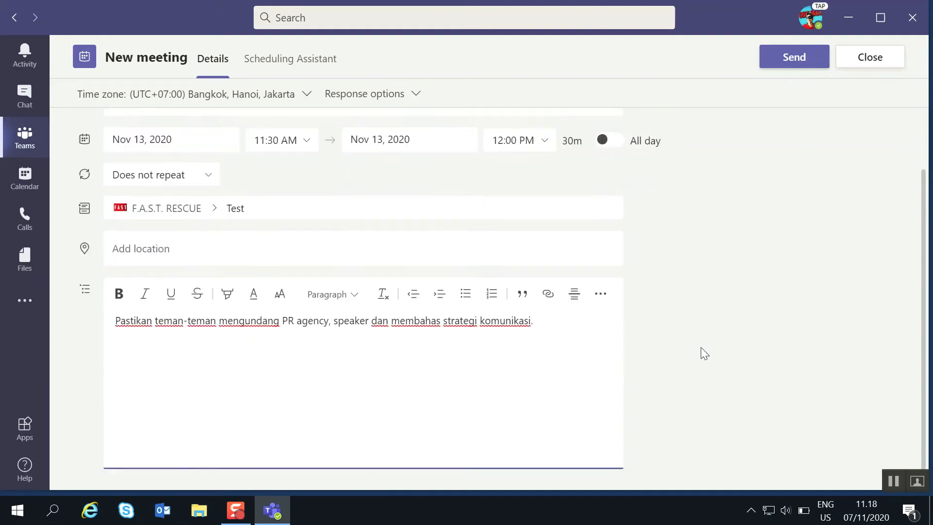
{"action": "left_click", "coordinate": [781, 69]}
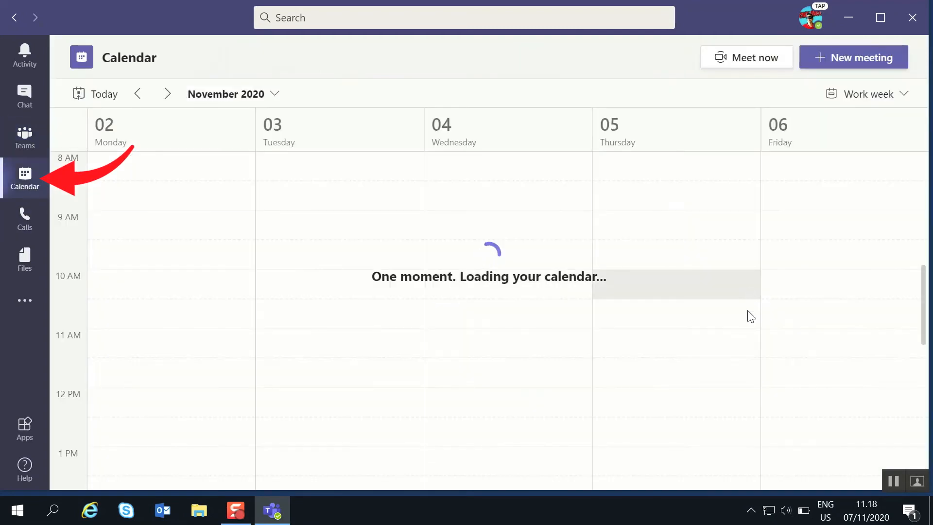
- Go to the calendar's work week of 9–13 November 2020 and open the full details of "Meeting Press Conference 29 November"
{"action": "left_click", "coordinate": [167, 94]}
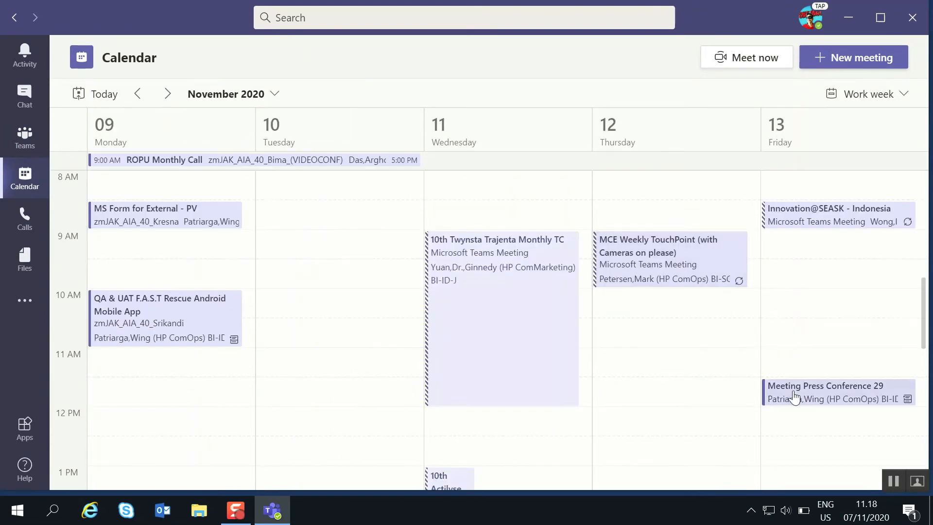
{"action": "scroll", "coordinate": [794, 396], "scroll_direction": "down", "scroll_amount": 3}
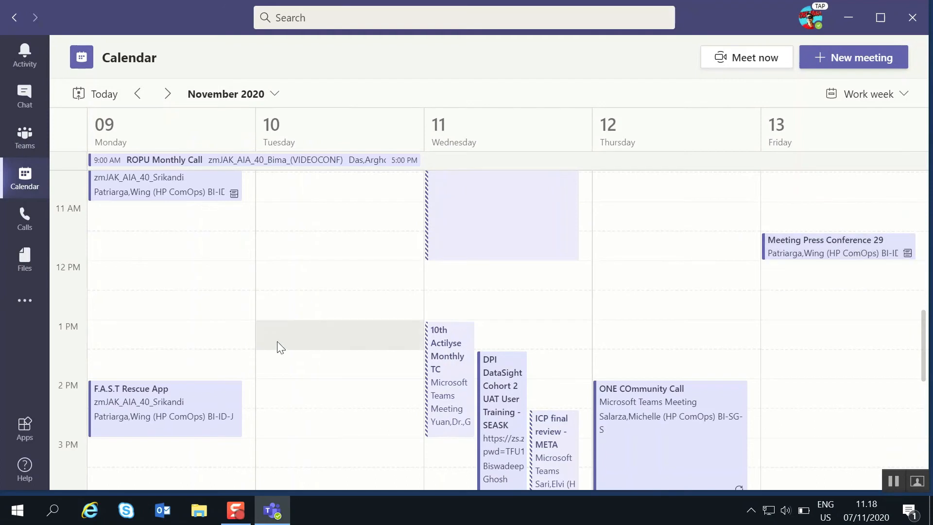
{"action": "scroll", "coordinate": [277, 341], "scroll_direction": "up", "scroll_amount": 5}
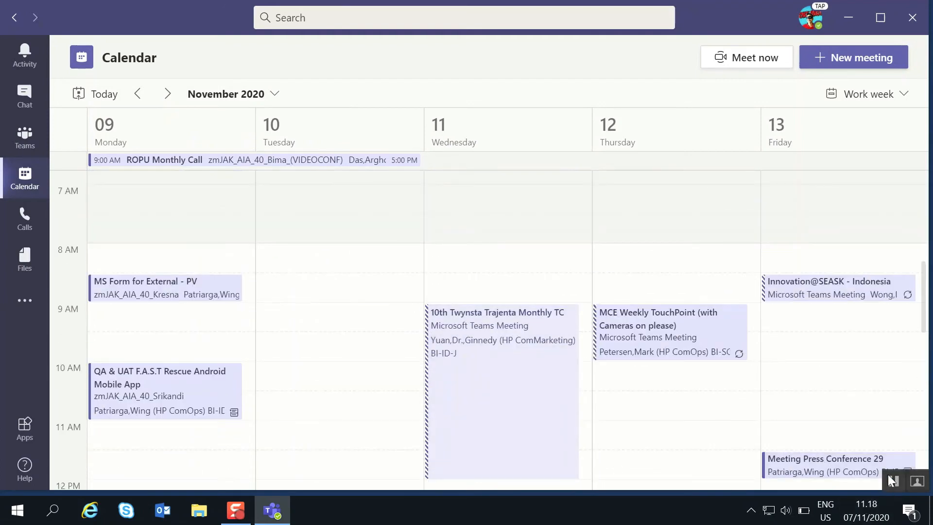
{"action": "left_click", "coordinate": [808, 471]}
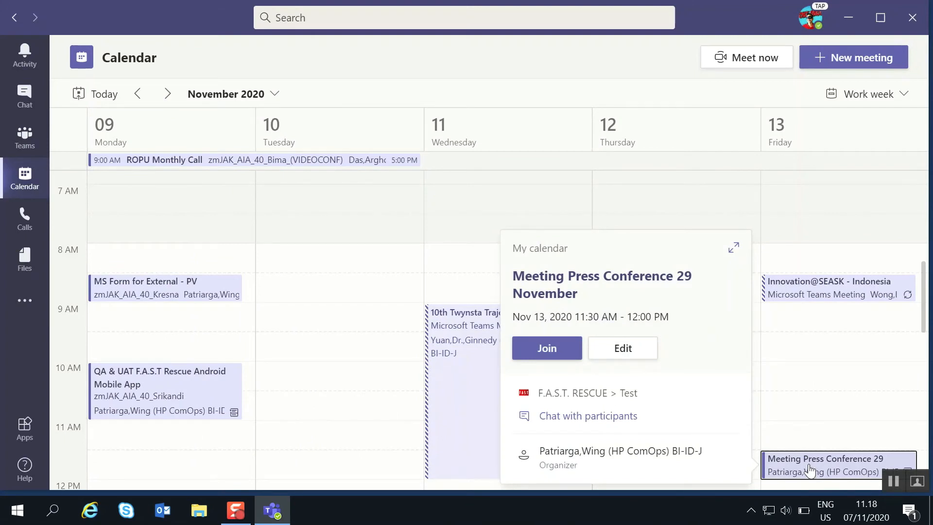
{"action": "double_click", "coordinate": [809, 469]}
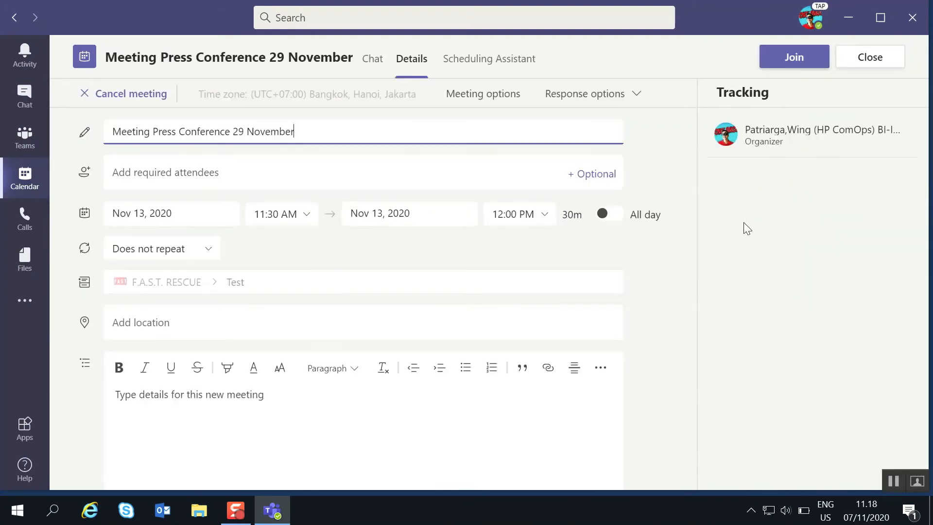
{"action": "scroll", "coordinate": [738, 296], "scroll_direction": "down", "scroll_amount": 4}
{"action": "scroll", "coordinate": [739, 294], "scroll_direction": "up", "scroll_amount": 4}
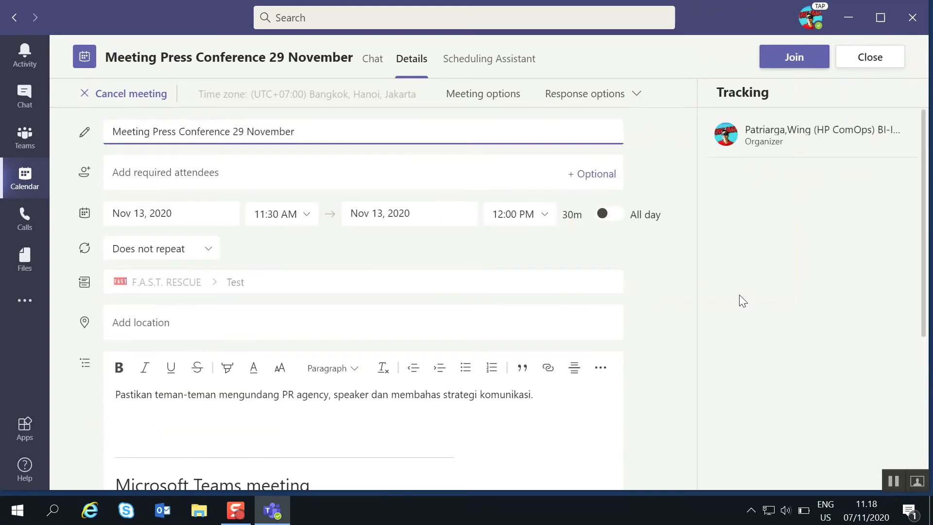
- Add two required attendees to the meeting, one from HP Medicine and one from HP Med Affairs
{"action": "left_click", "coordinate": [143, 168]}
{"action": "type", "text": "tri"}
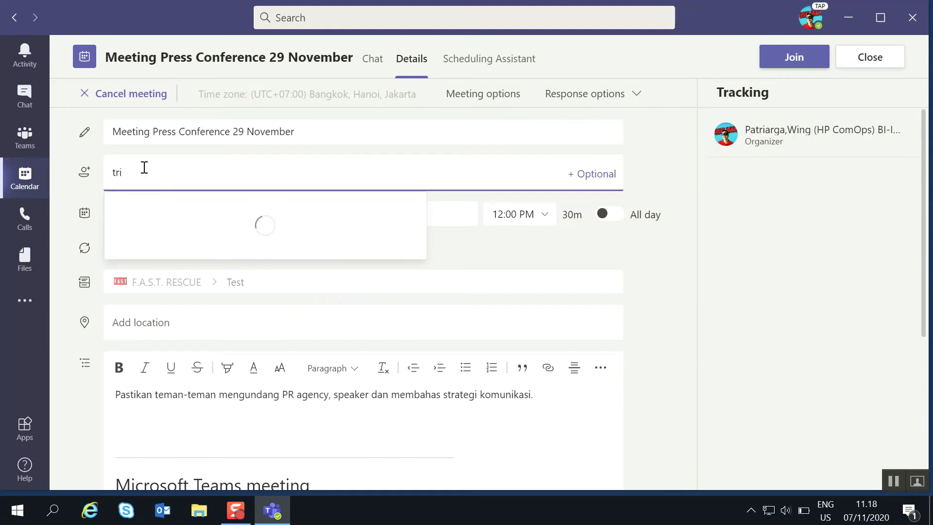
{"action": "key", "text": "BackSpace"}
{"action": "key", "text": "BackSpace"}
{"action": "key", "text": "BackSpace"}
{"action": "type", "text": "nofianty"}
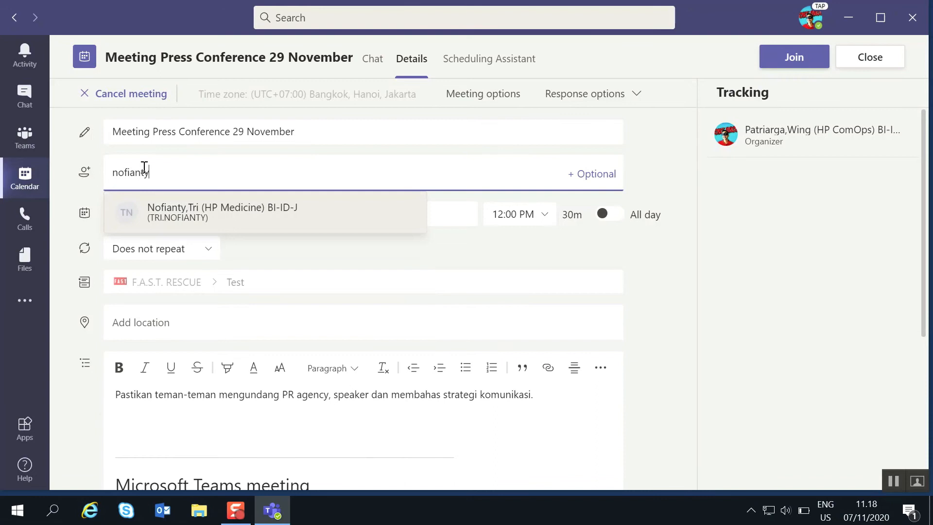
{"action": "left_click", "coordinate": [170, 211]}
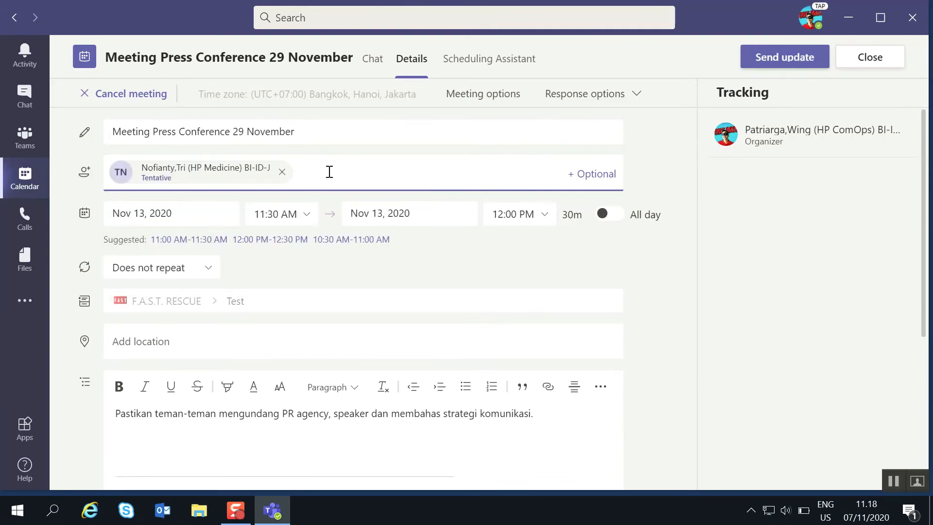
{"action": "type", "text": "adam"}
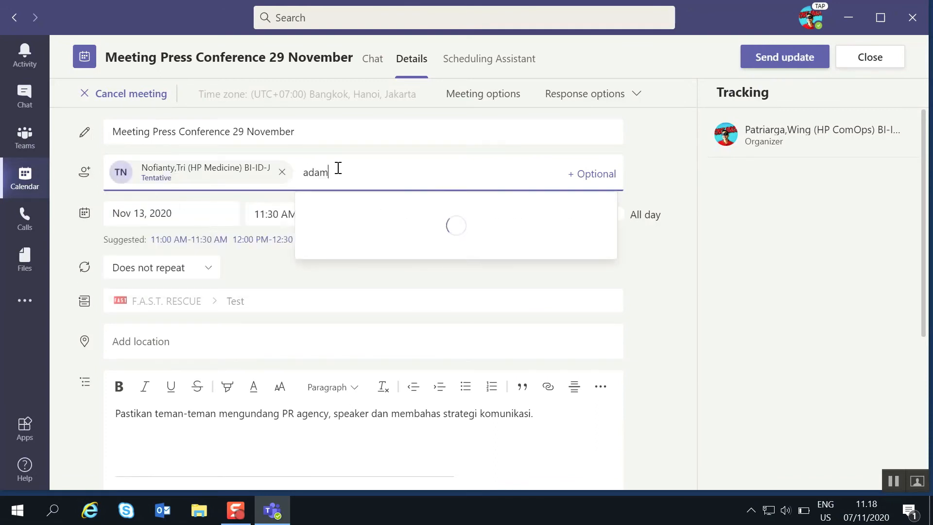
{"action": "left_click", "coordinate": [362, 212]}
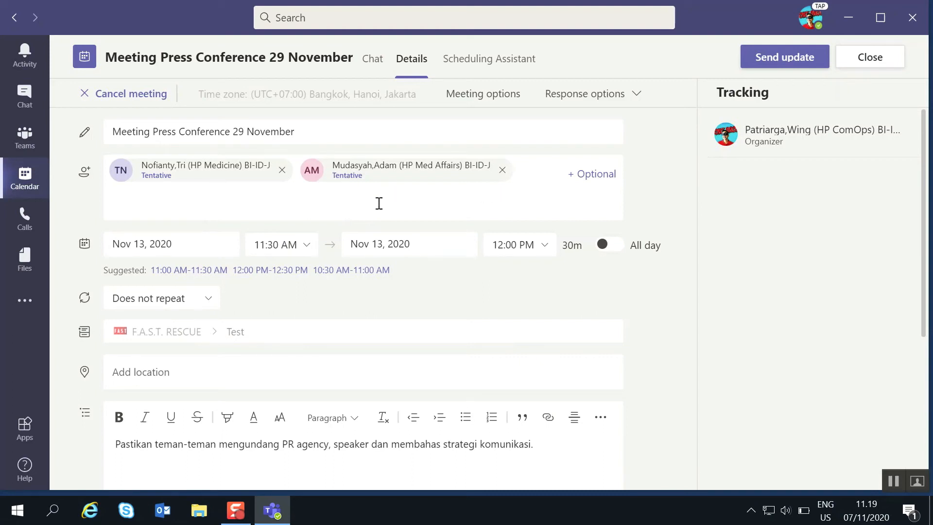
- Set the meeting's start time to 10:00 AM and check the attendees' availability and the rest of the form
{"action": "left_click", "coordinate": [307, 254]}
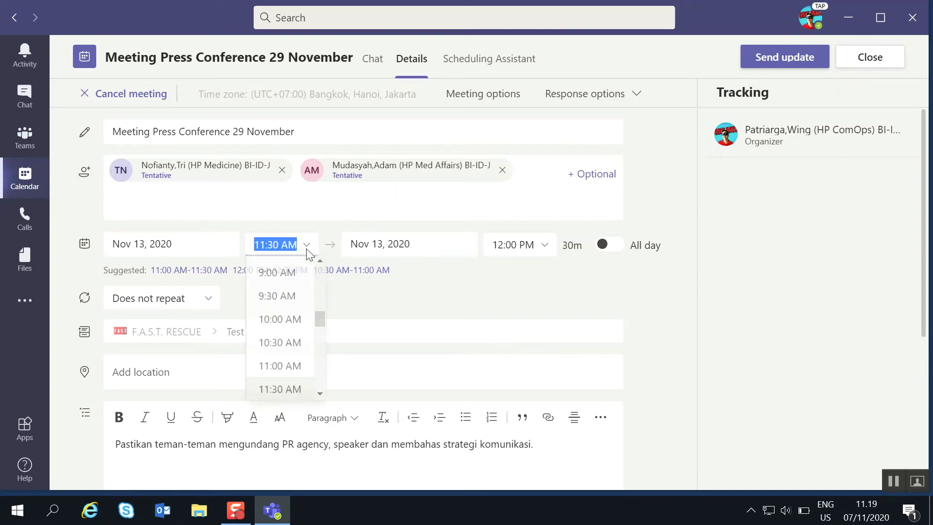
{"action": "left_click", "coordinate": [293, 321]}
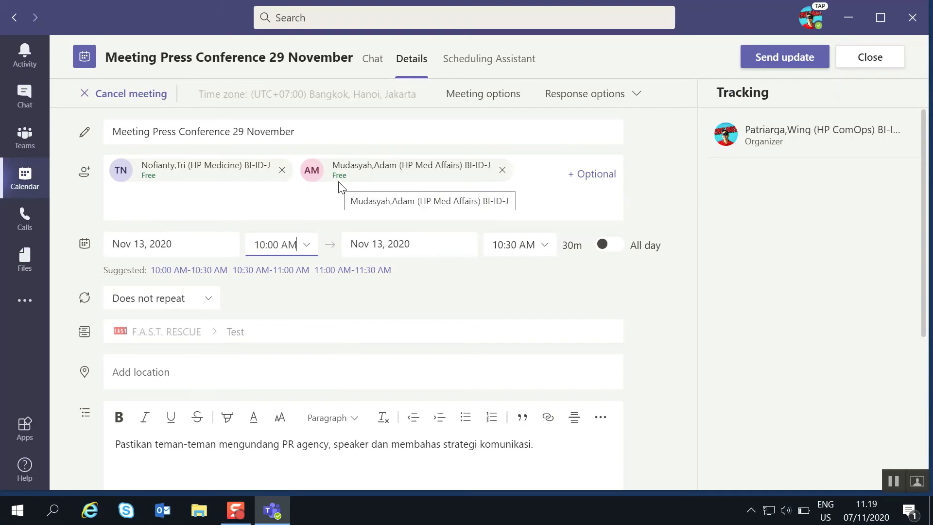
{"action": "scroll", "coordinate": [369, 263], "scroll_direction": "down", "scroll_amount": 5}
{"action": "scroll", "coordinate": [370, 261], "scroll_direction": "up", "scroll_amount": 5}
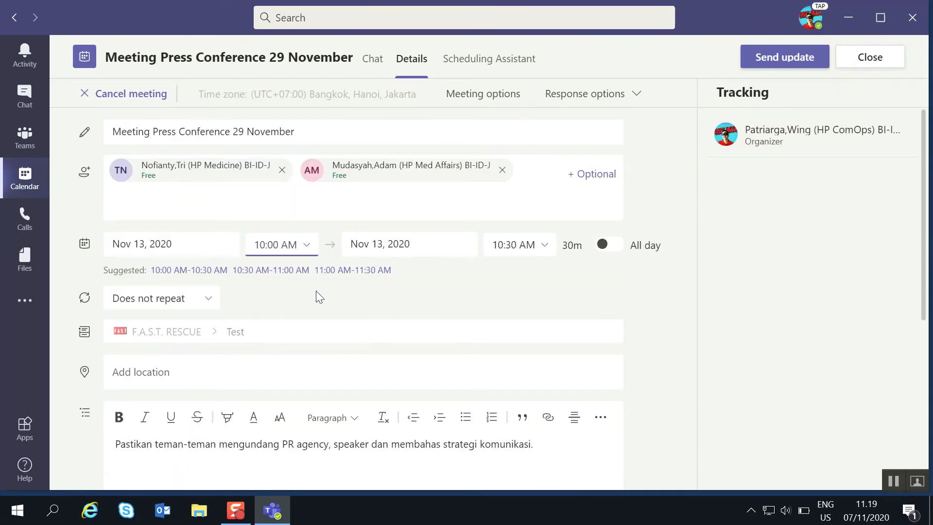
{"action": "scroll", "coordinate": [316, 291], "scroll_direction": "down", "scroll_amount": 3}
{"action": "scroll", "coordinate": [317, 294], "scroll_direction": "up", "scroll_amount": 3}
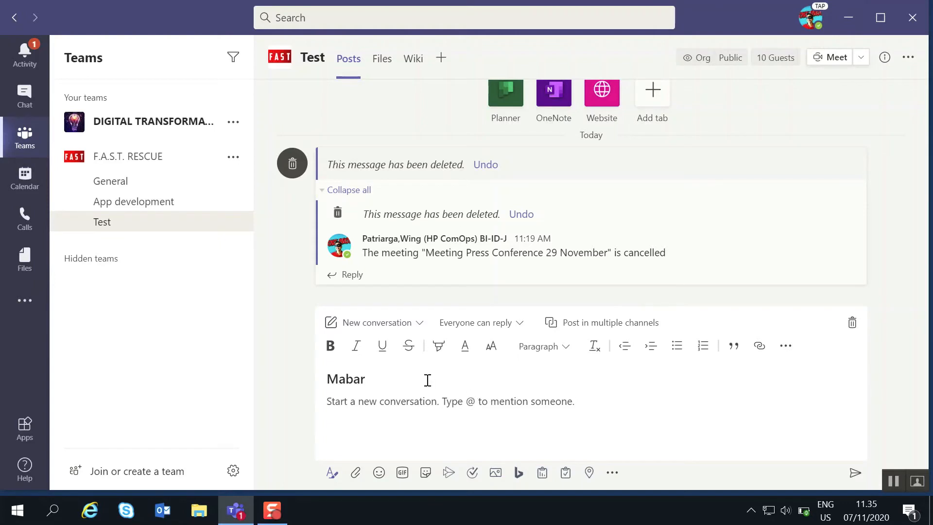
- Write the Mabar message body "Halo Test tim, siang ini mabar di restoran padang.", mentioning the Test channel
{"action": "left_click", "coordinate": [427, 380]}
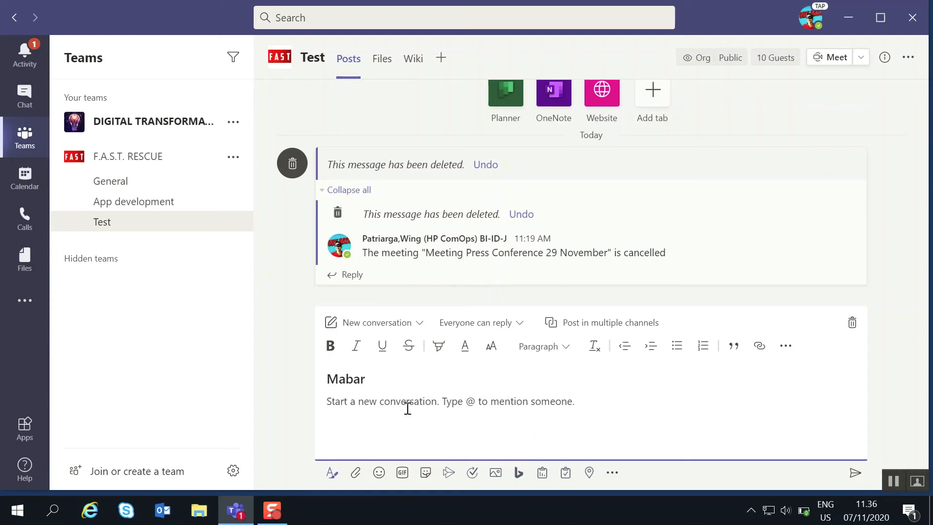
{"action": "type", "text": "Halo @"}
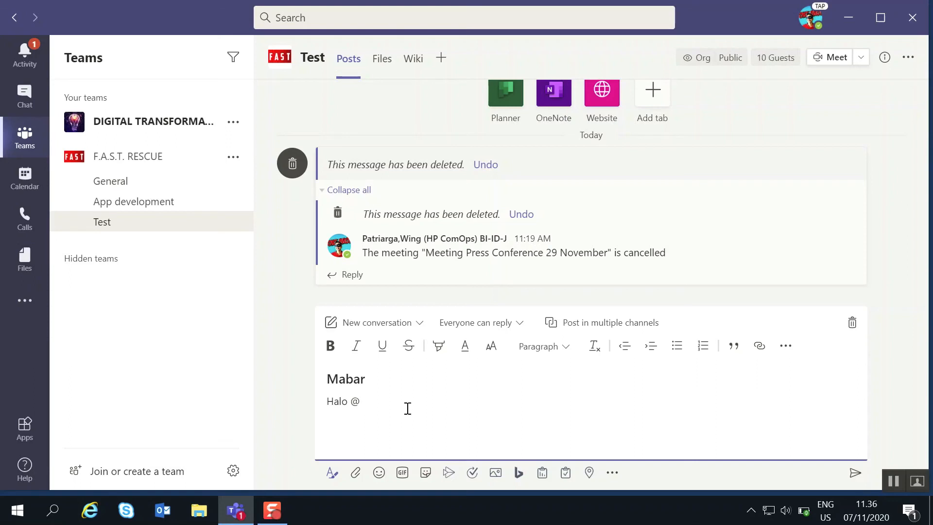
{"action": "type", "text": "test"}
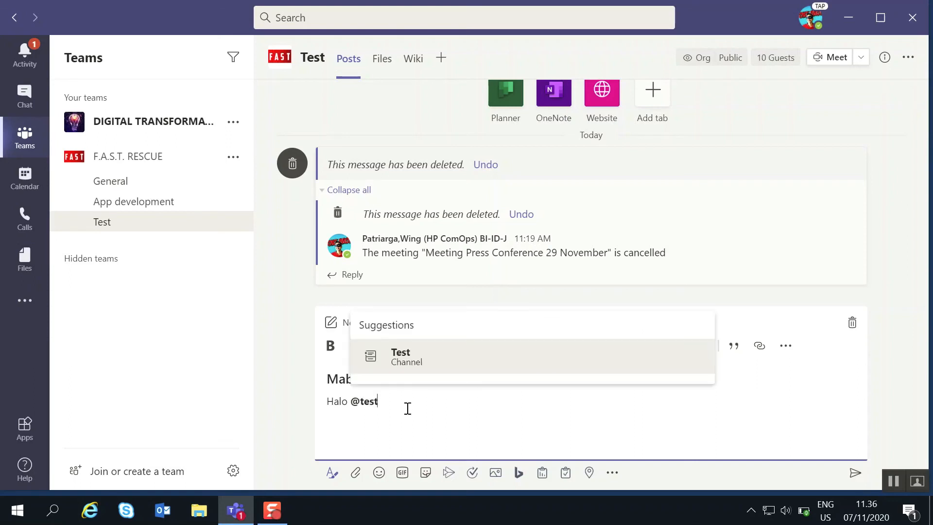
{"action": "left_click", "coordinate": [422, 363]}
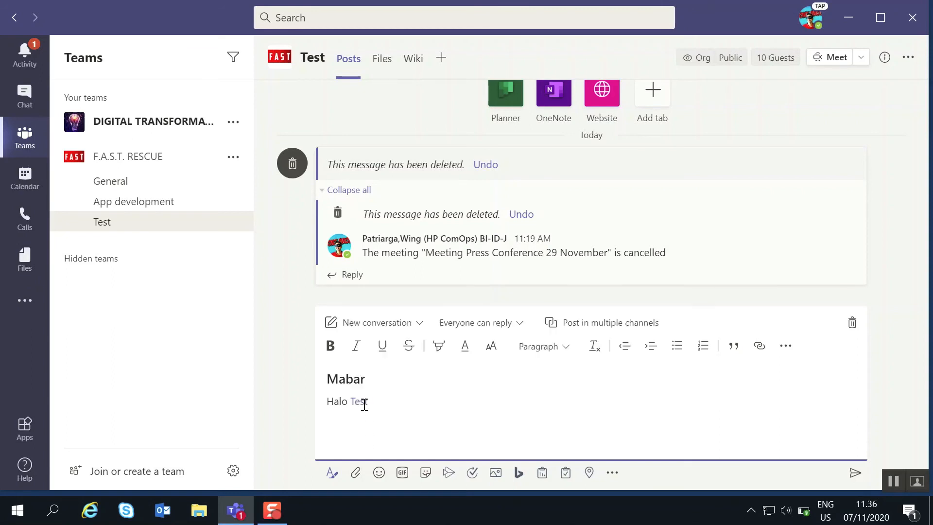
{"action": "type", "text": "tim, siang ini mabar di restoran padang."}
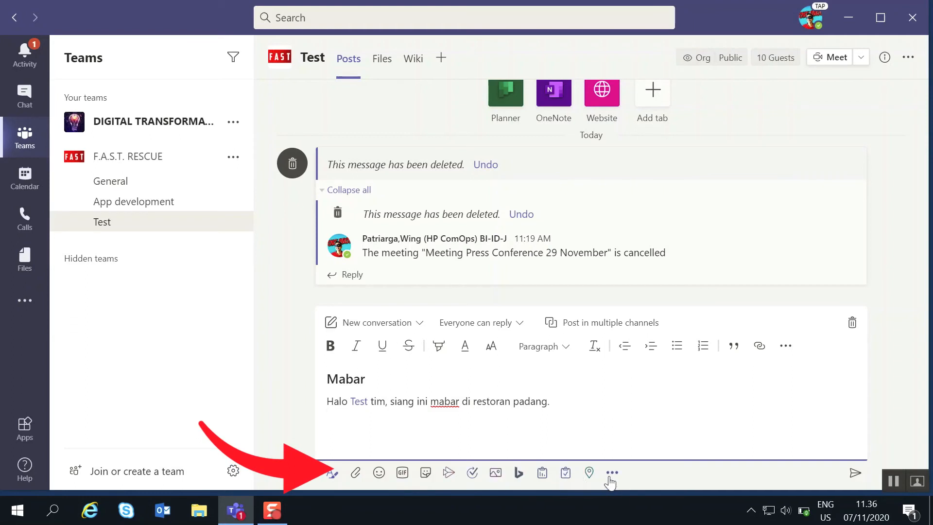
- Start a new checklist with the items "Pesan Rendang 3", "Pesan gule ayam 4" and "Pesan nasi 4"
{"action": "left_click", "coordinate": [567, 474]}
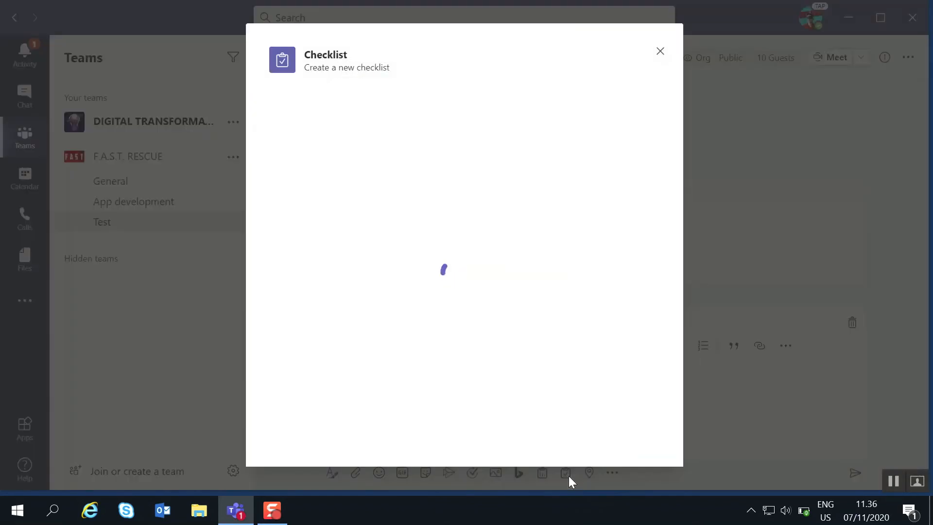
{"action": "left_click", "coordinate": [374, 152]}
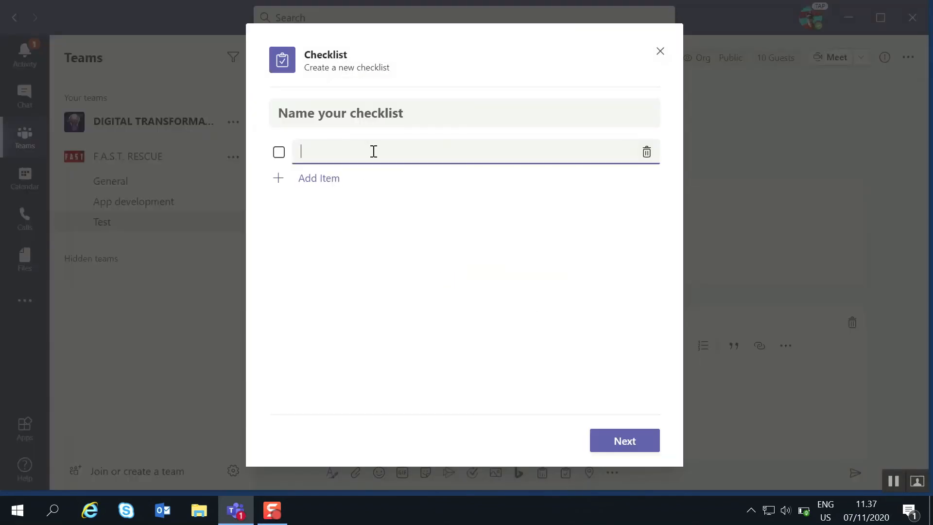
{"action": "type", "text": "Pesan Rendang 3"}
{"action": "key", "text": "Return"}
{"action": "type", "text": "Pesan "}
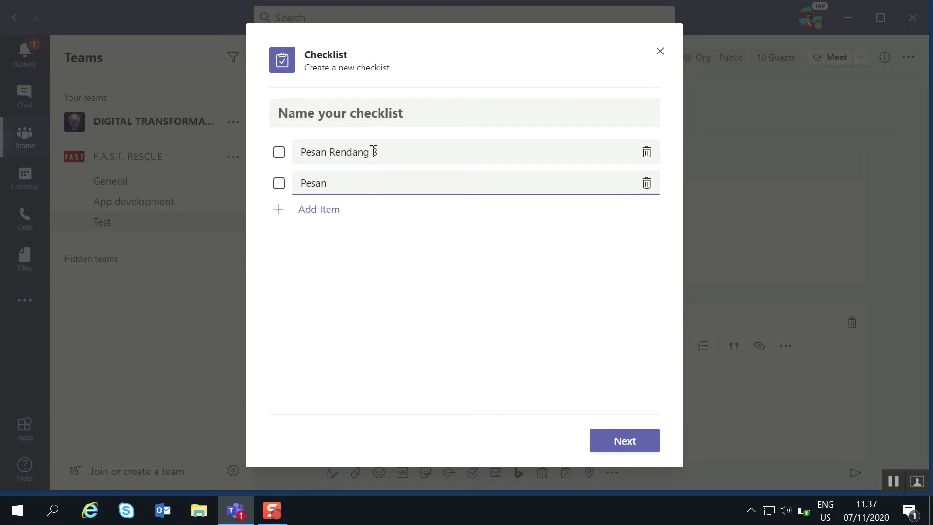
{"action": "type", "text": "gule ayam 4"}
{"action": "key", "text": "Return"}
{"action": "type", "text": "Pesan nasi 4"}
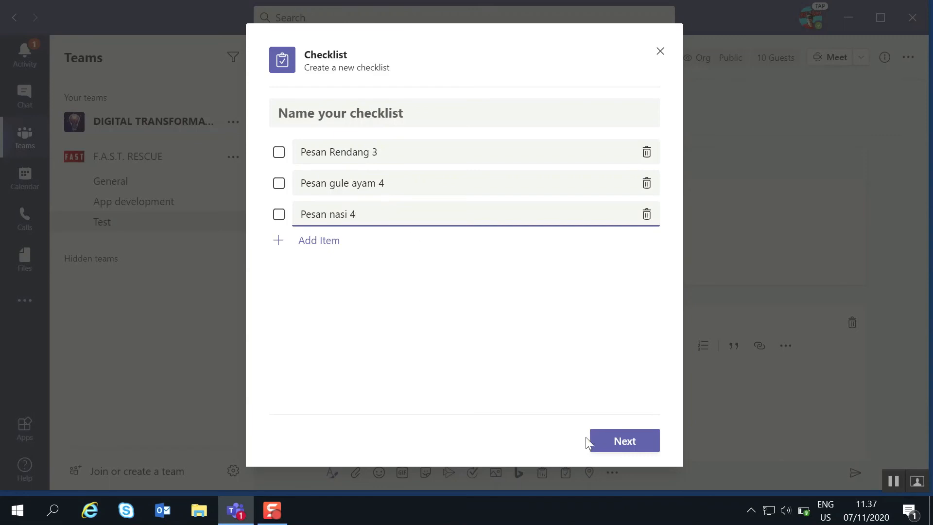
- Name the checklist "Menu yang wajib dipesan" and send it to the Test channel
{"action": "left_click", "coordinate": [601, 446]}
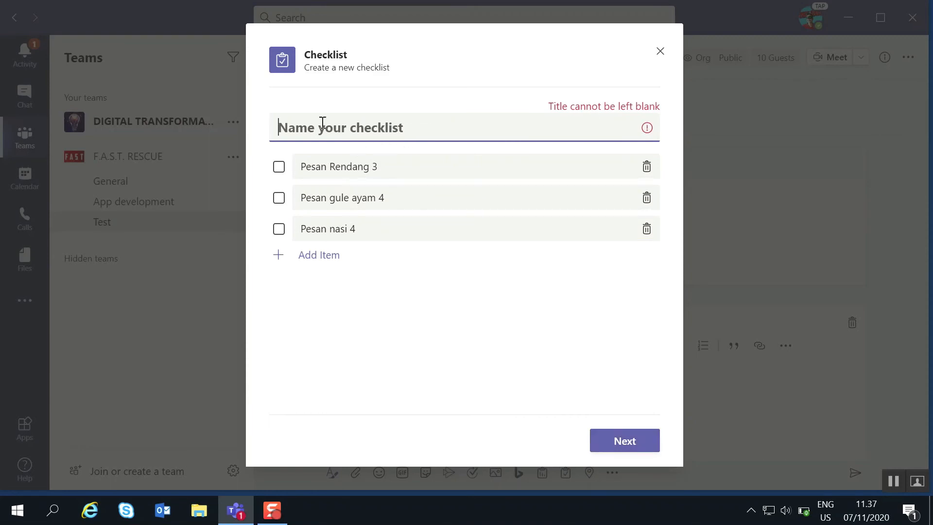
{"action": "type", "text": "Menu yang wajib dipesan"}
{"action": "left_click", "coordinate": [614, 442]}
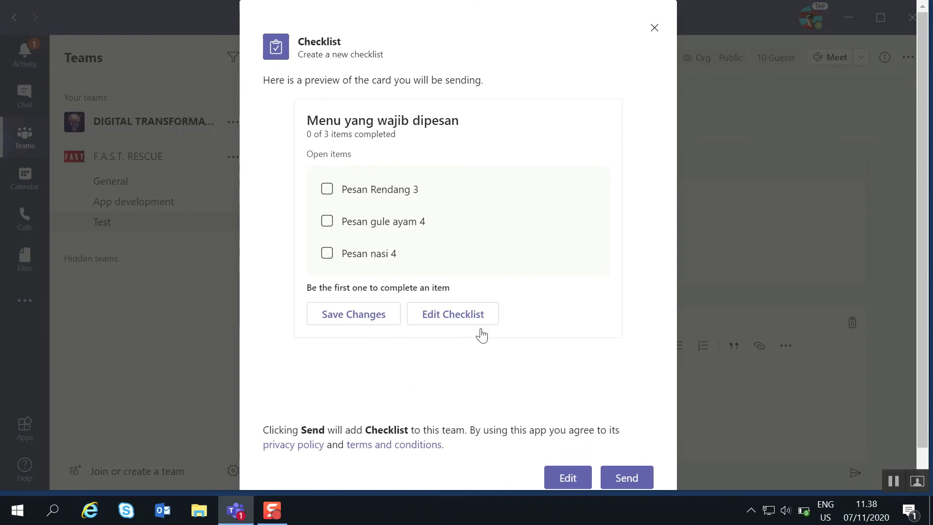
{"action": "left_click", "coordinate": [616, 481]}
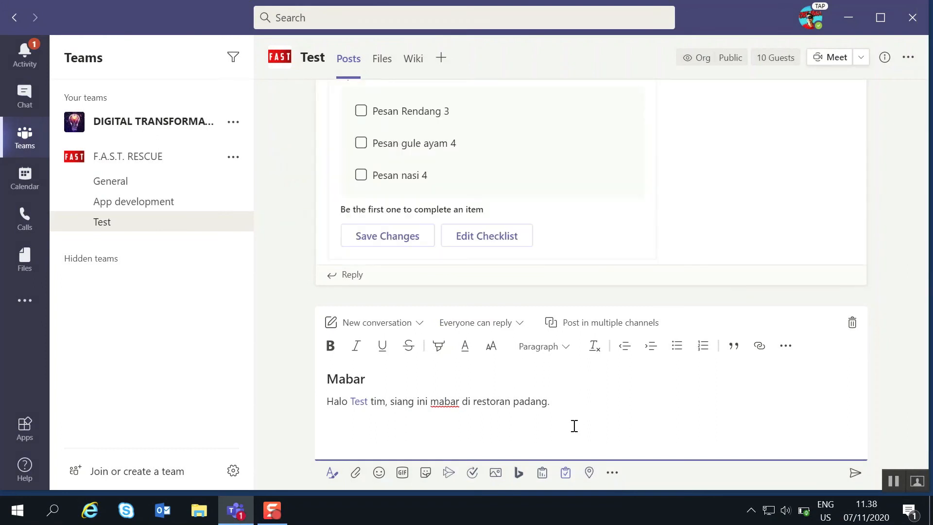
- Add the item "Pesan sayur 1" to the posted "Menu yang wajib dipesan" checklist and save the changes
{"action": "scroll", "coordinate": [562, 266], "scroll_direction": "up", "scroll_amount": 3}
{"action": "scroll", "coordinate": [562, 265], "scroll_direction": "down", "scroll_amount": 3}
{"action": "scroll", "coordinate": [561, 264], "scroll_direction": "up", "scroll_amount": 2}
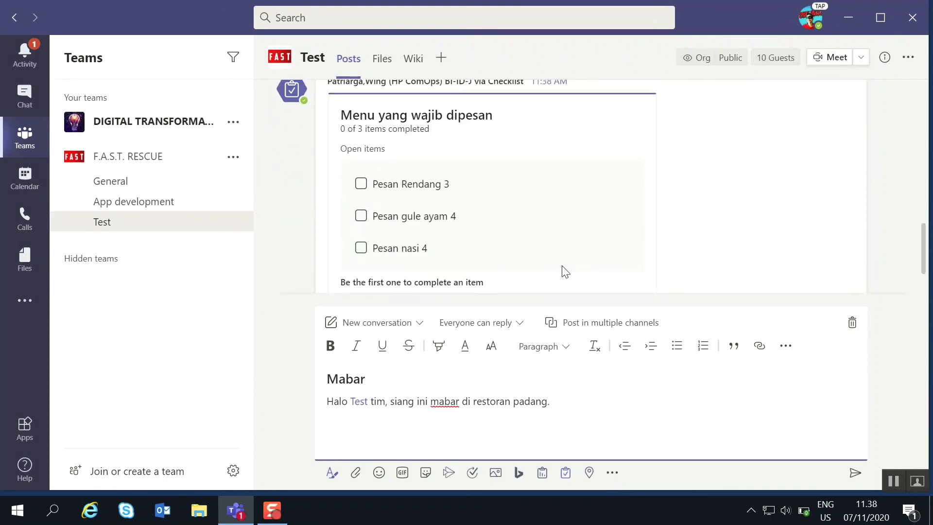
{"action": "scroll", "coordinate": [564, 271], "scroll_direction": "up", "scroll_amount": 2}
{"action": "scroll", "coordinate": [563, 271], "scroll_direction": "down", "scroll_amount": 3}
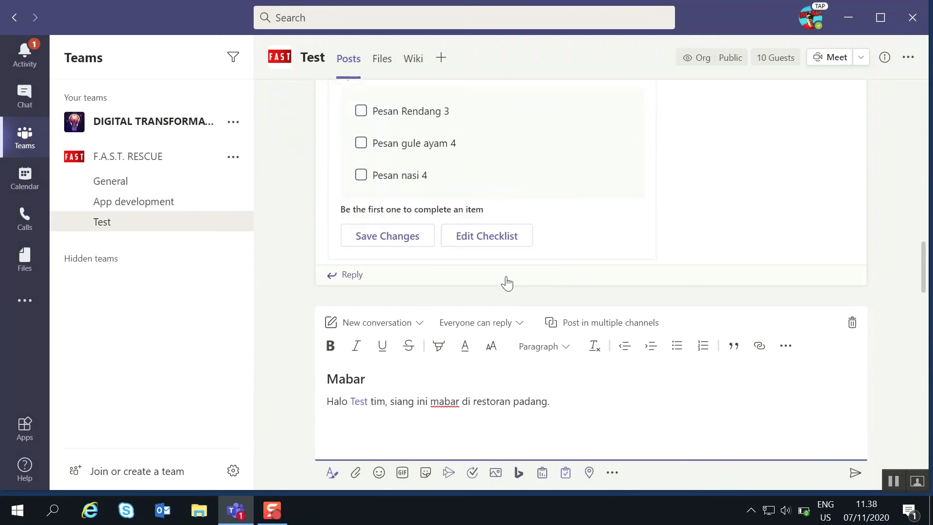
{"action": "left_click", "coordinate": [504, 245]}
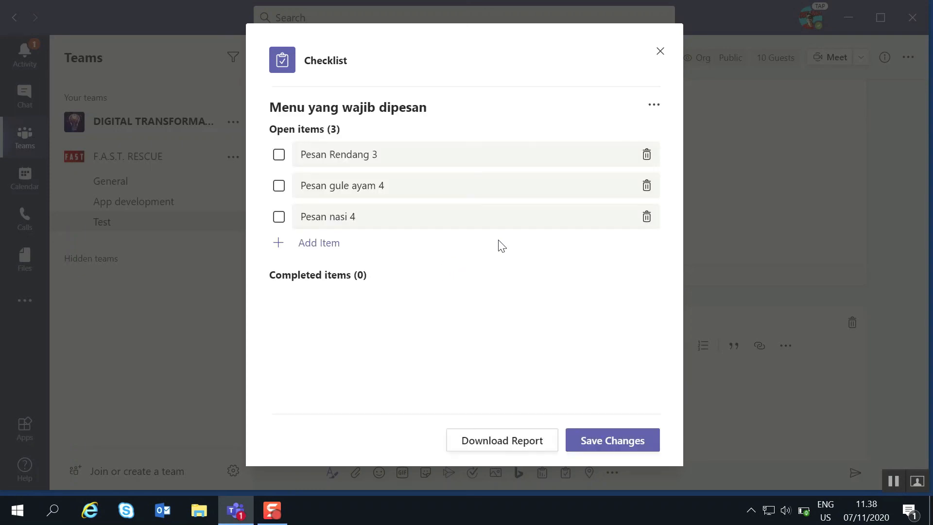
{"action": "left_click", "coordinate": [332, 242]}
{"action": "type", "text": "Pesan sayur 1"}
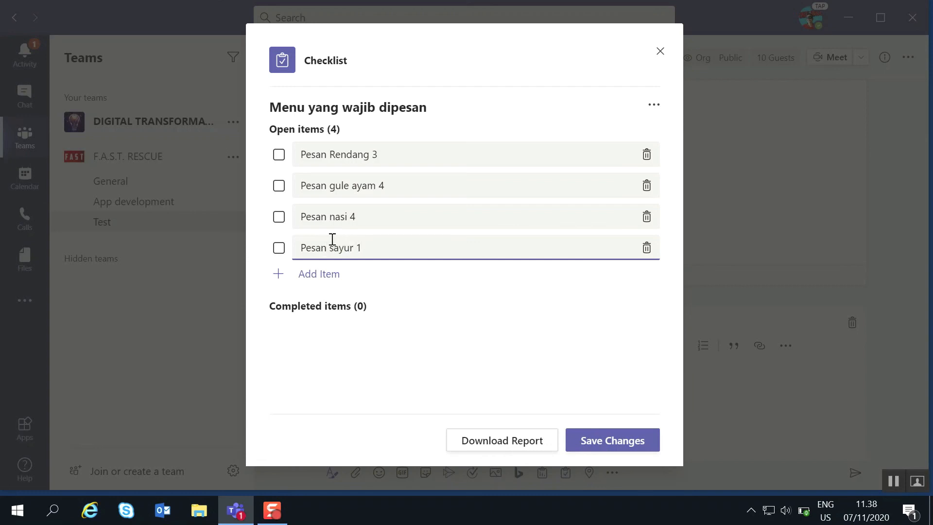
{"action": "left_click", "coordinate": [616, 442]}
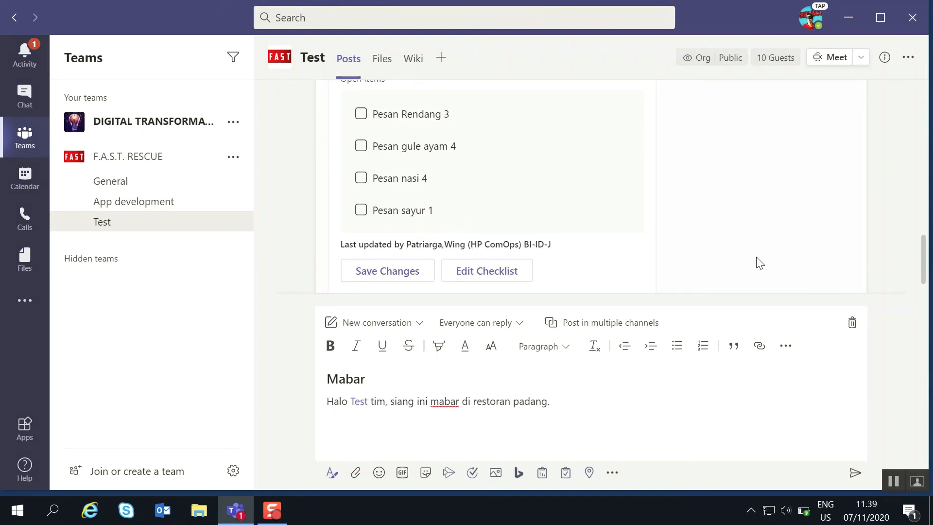
- Mark "Pesan gule ayam 4" as completed on the posted checklist and save the changes
{"action": "scroll", "coordinate": [761, 263], "scroll_direction": "up", "scroll_amount": 2}
{"action": "scroll", "coordinate": [758, 262], "scroll_direction": "down", "scroll_amount": 2}
{"action": "left_click", "coordinate": [361, 146]}
{"action": "scroll", "coordinate": [767, 227], "scroll_direction": "down", "scroll_amount": 2}
{"action": "scroll", "coordinate": [767, 227], "scroll_direction": "up", "scroll_amount": 4}
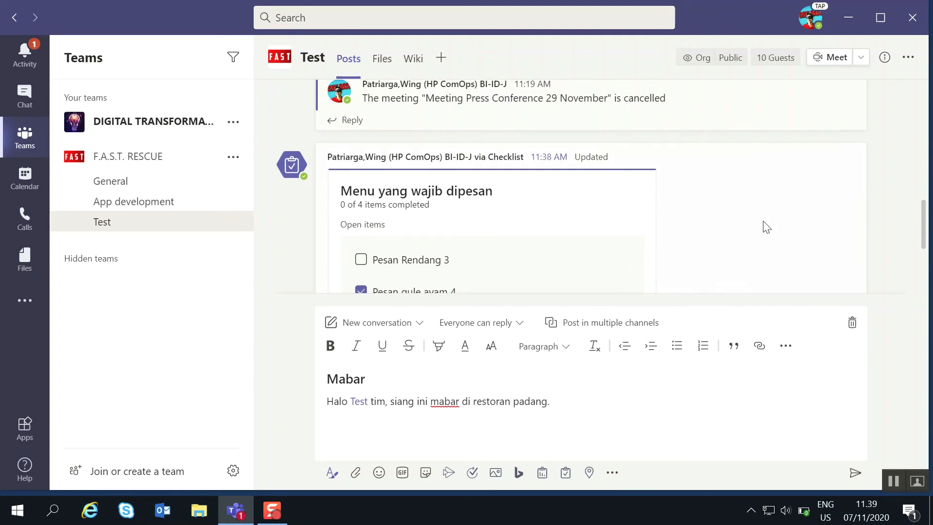
{"action": "scroll", "coordinate": [767, 227], "scroll_direction": "down", "scroll_amount": 5}
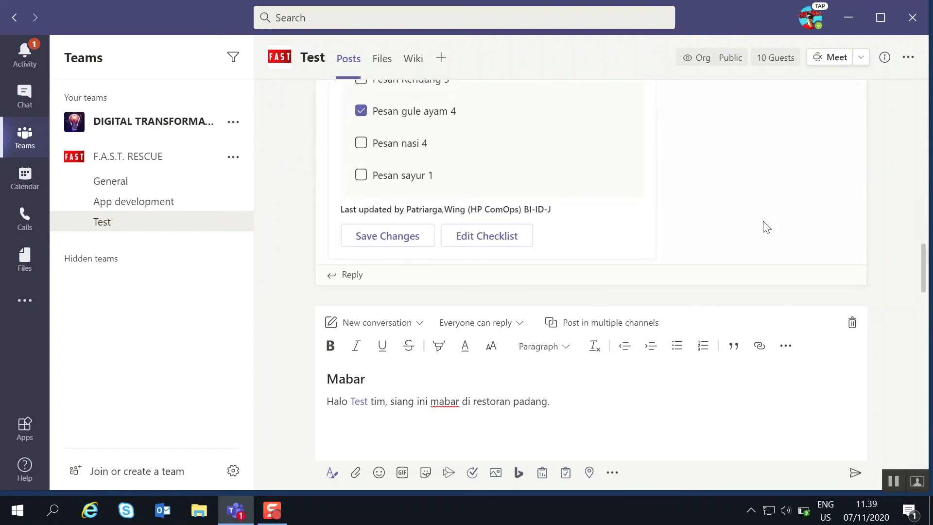
{"action": "left_click", "coordinate": [412, 237]}
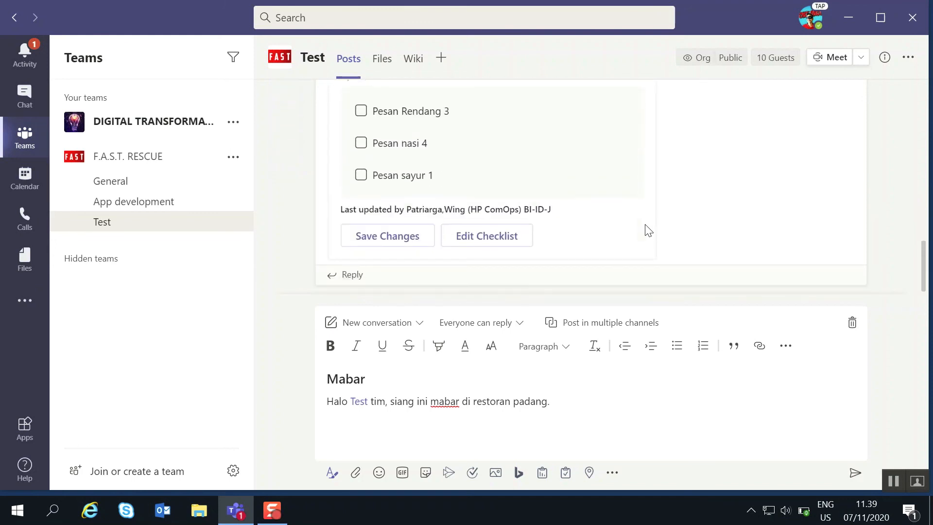
- Examine the updated "Menu yang wajib dipesan" checklist card, including its completion status and open items
{"action": "scroll", "coordinate": [506, 190], "scroll_direction": "up", "scroll_amount": 2}
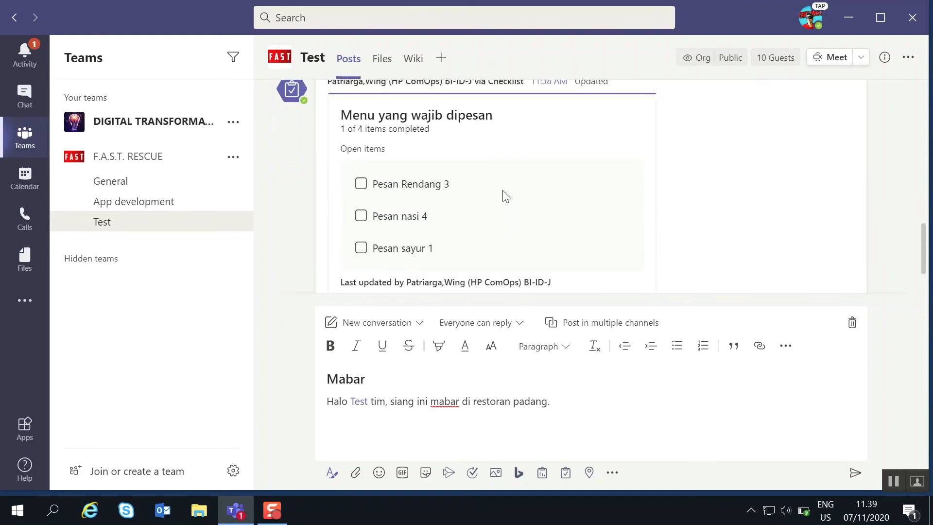
{"action": "scroll", "coordinate": [506, 196], "scroll_direction": "down", "scroll_amount": 2}
{"action": "scroll", "coordinate": [506, 195], "scroll_direction": "up", "scroll_amount": 2}
{"action": "scroll", "coordinate": [578, 190], "scroll_direction": "down", "scroll_amount": 2}
{"action": "scroll", "coordinate": [578, 188], "scroll_direction": "up", "scroll_amount": 2}
{"action": "scroll", "coordinate": [651, 251], "scroll_direction": "down", "scroll_amount": 2}
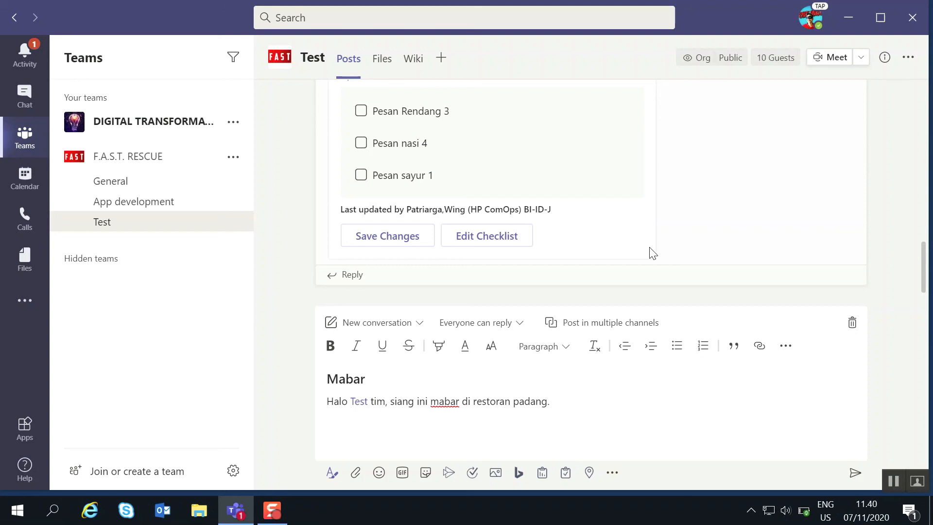
{"action": "scroll", "coordinate": [653, 254], "scroll_direction": "up", "scroll_amount": 3}
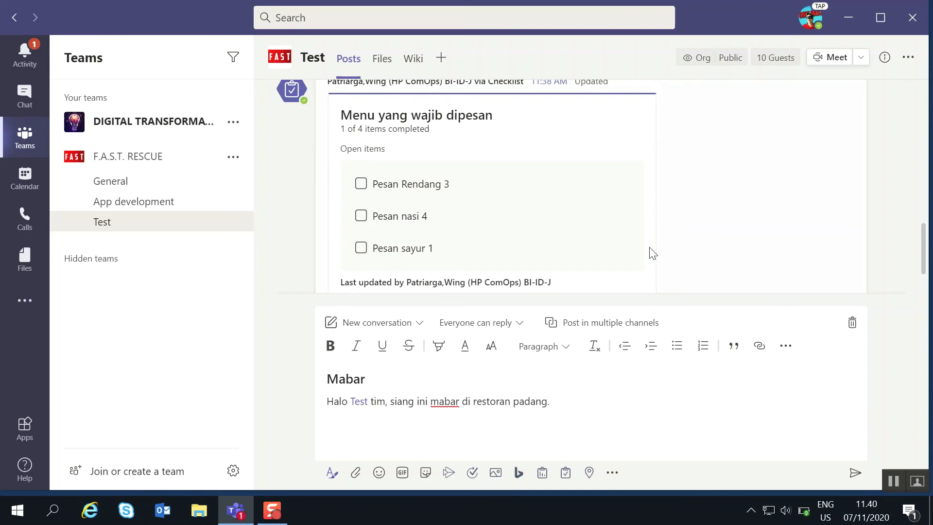
{"action": "scroll", "coordinate": [653, 254], "scroll_direction": "down", "scroll_amount": 3}
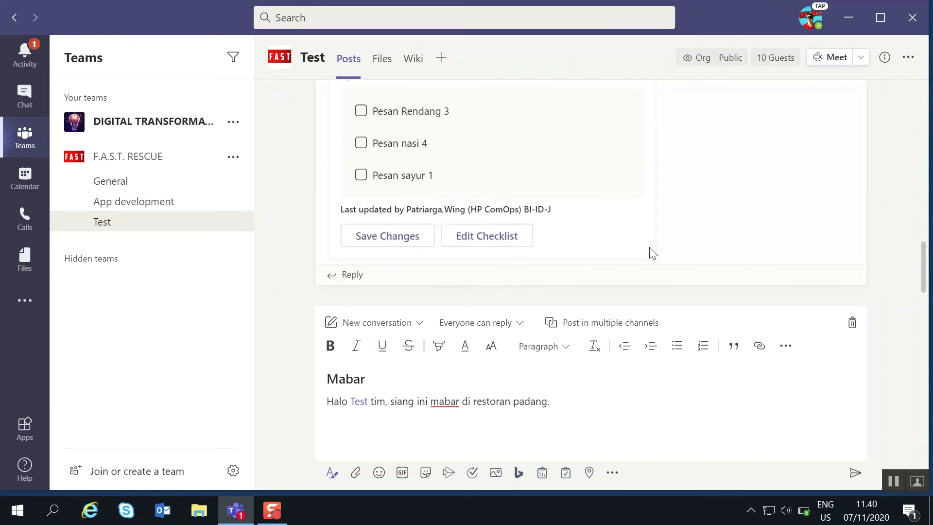
- Show the additional message actions for the "Menu yang wajib dipesan" checklist post
{"action": "scroll", "coordinate": [653, 253], "scroll_direction": "up", "scroll_amount": 3}
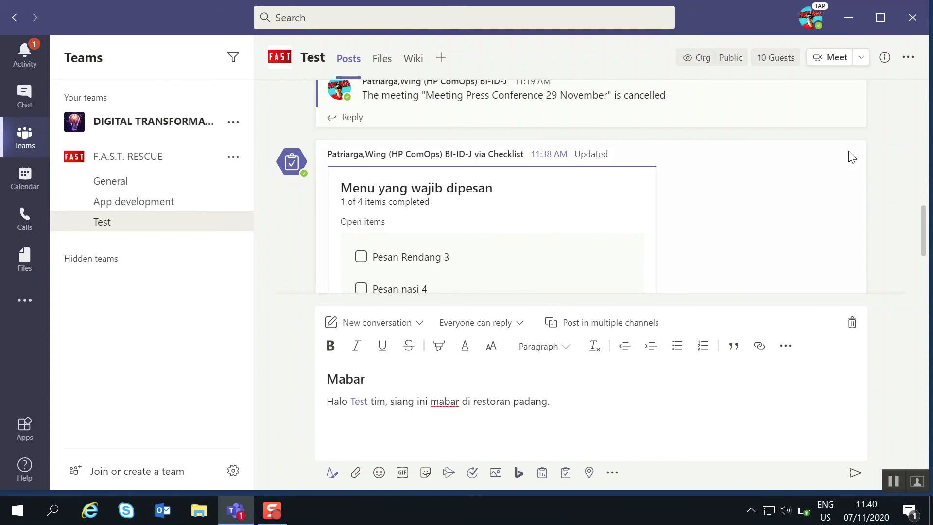
{"action": "mouse_move", "coordinate": [854, 141]}
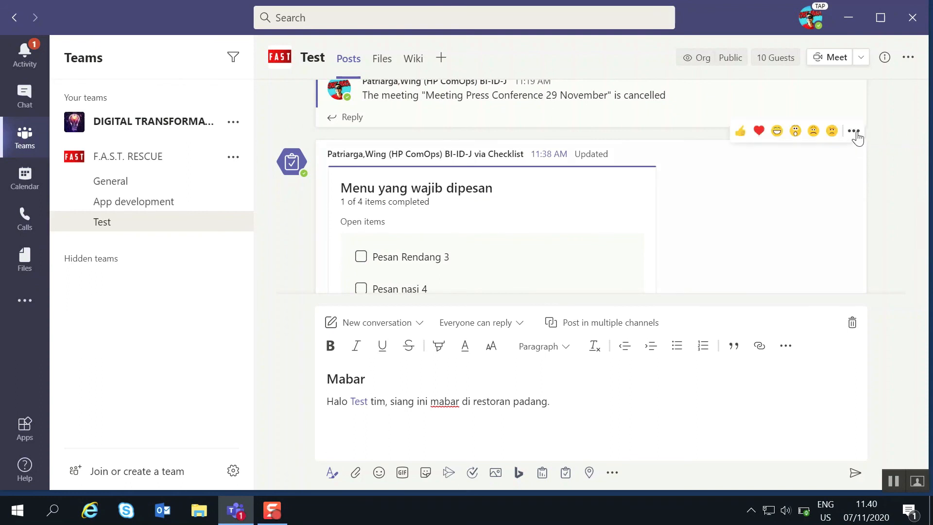
{"action": "left_click", "coordinate": [855, 133]}
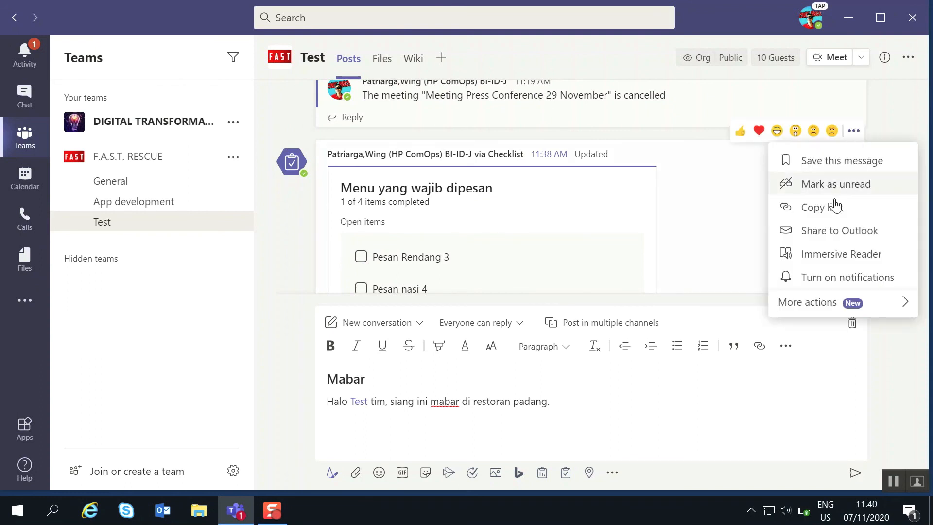